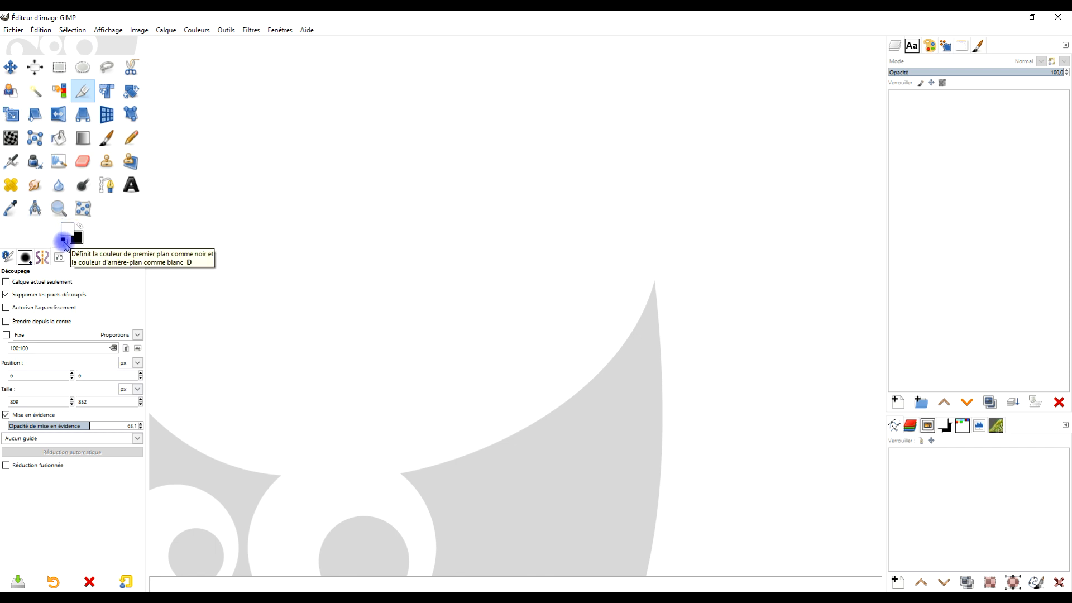
# - Create a new 1024x768 image filled with the black background colour, keeping white as the foreground colour
pyautogui.click(64, 241)
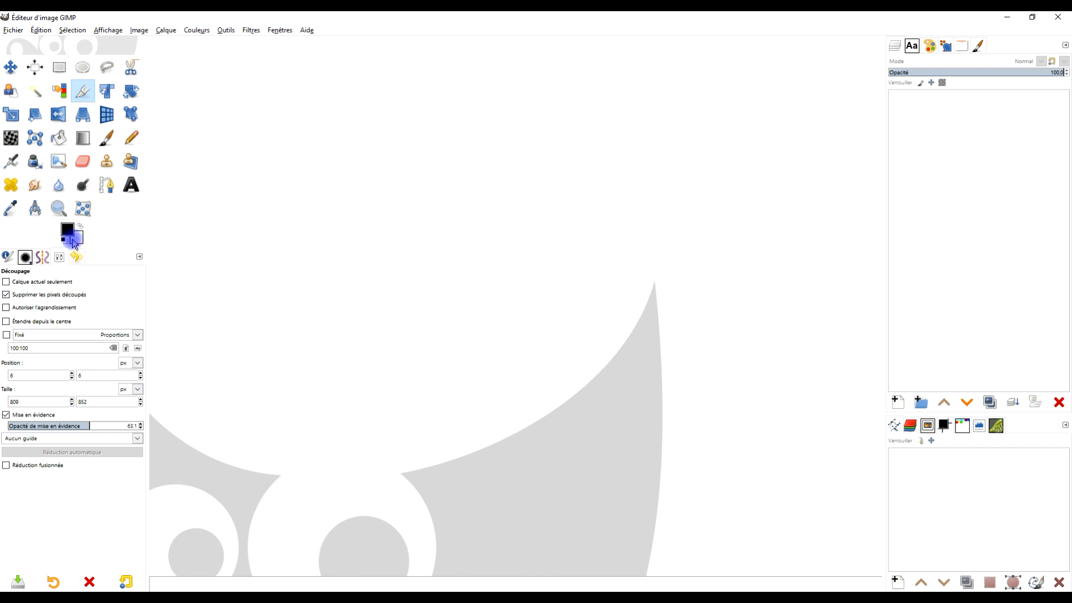
pyautogui.click(12, 29)
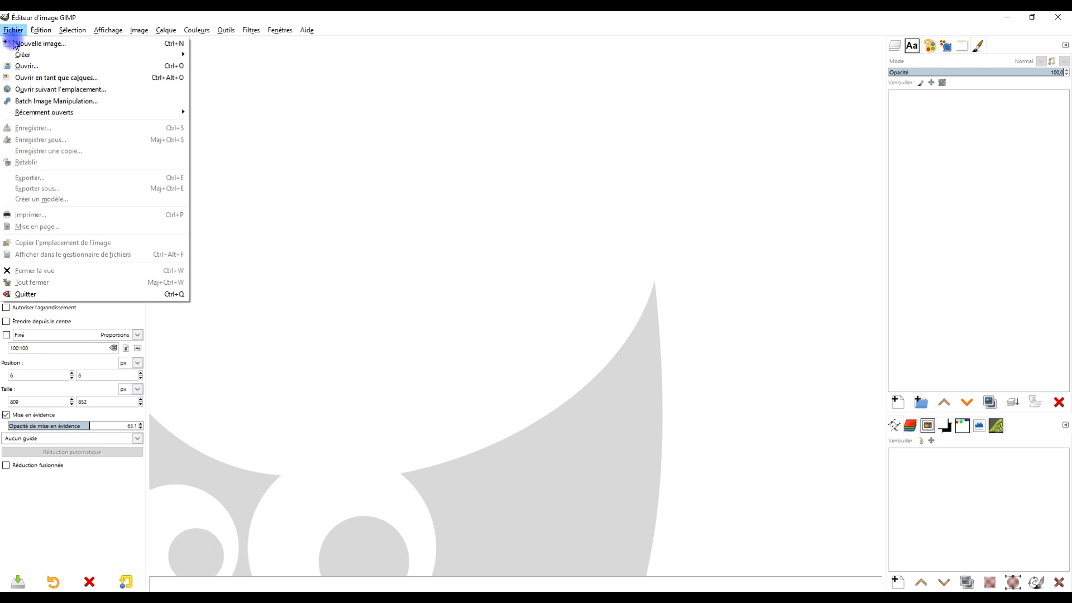
pyautogui.click(61, 47)
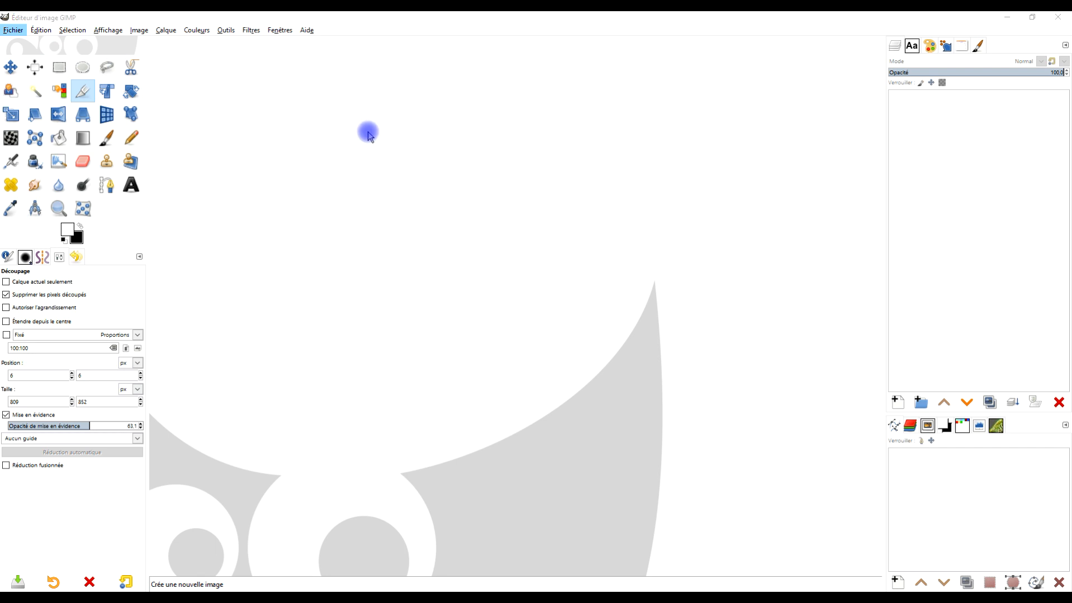
pyautogui.click(448, 109)
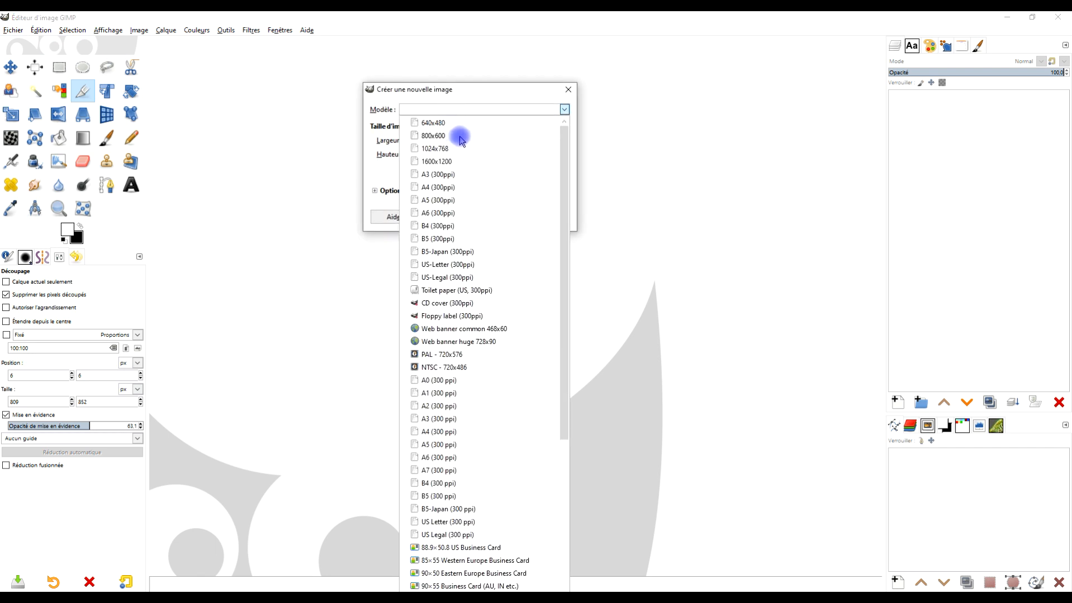
pyautogui.click(449, 148)
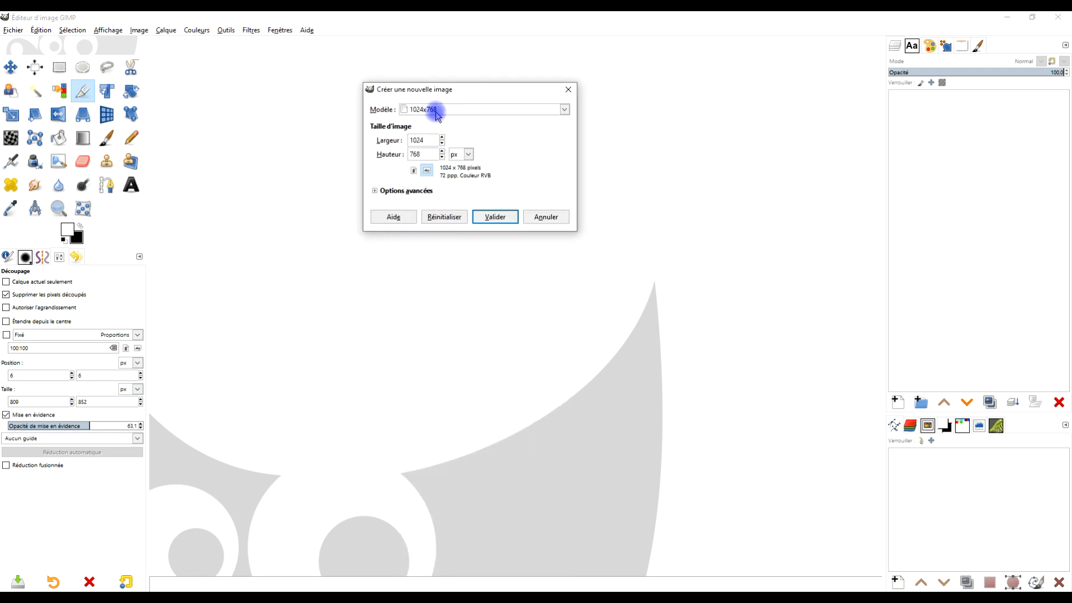
pyautogui.click(375, 190)
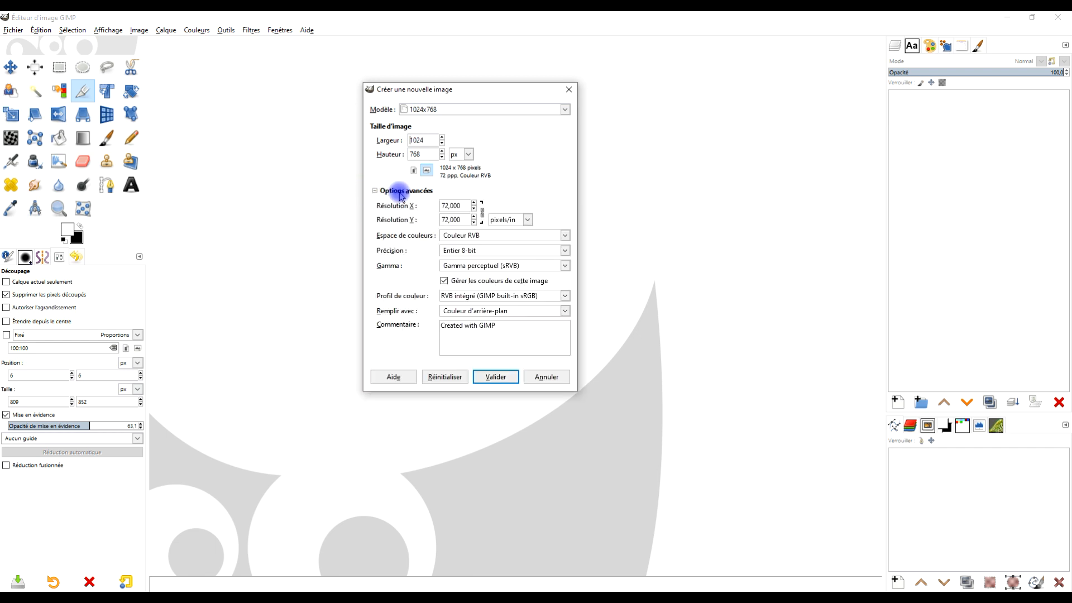
pyautogui.click(477, 311)
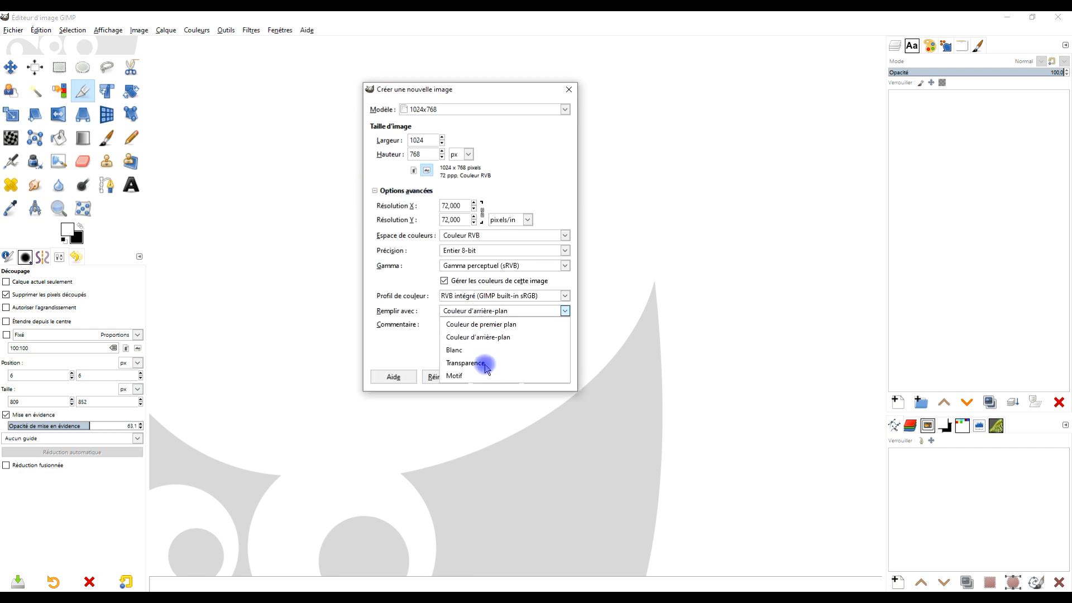
pyautogui.click(486, 337)
pyautogui.click(499, 377)
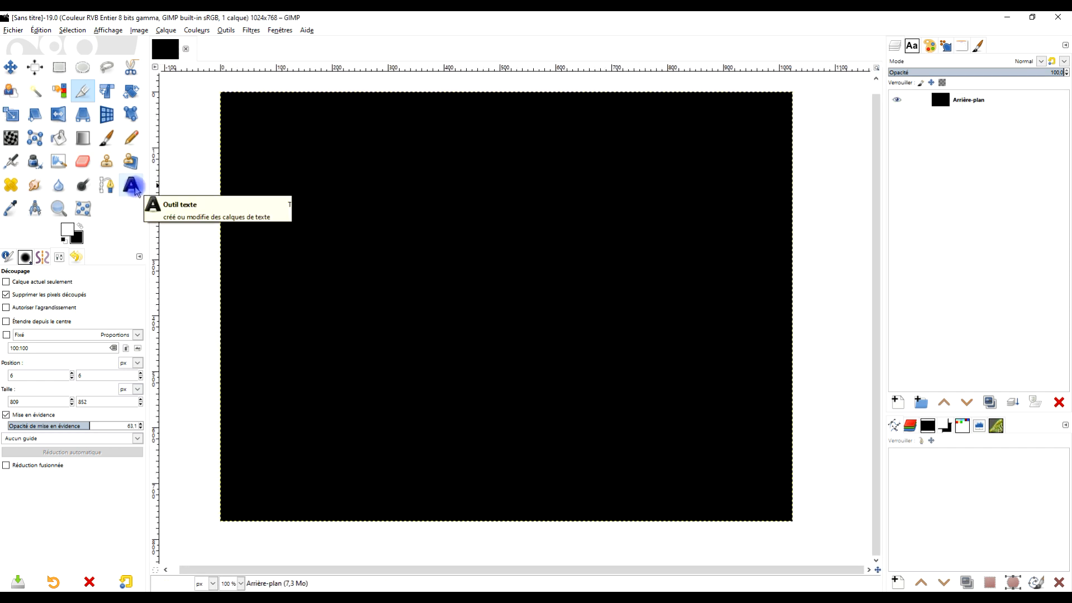
# - Add the white text RENVERSANT in Arial Bold, 150 px, near the upper-left corner of the image
pyautogui.click(131, 186)
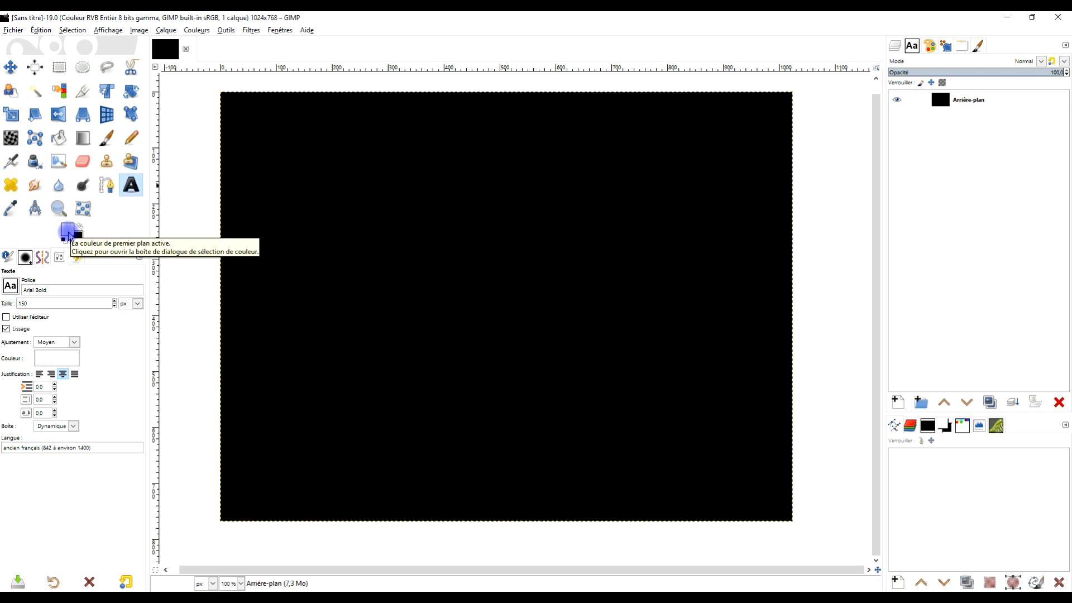
pyautogui.click(10, 284)
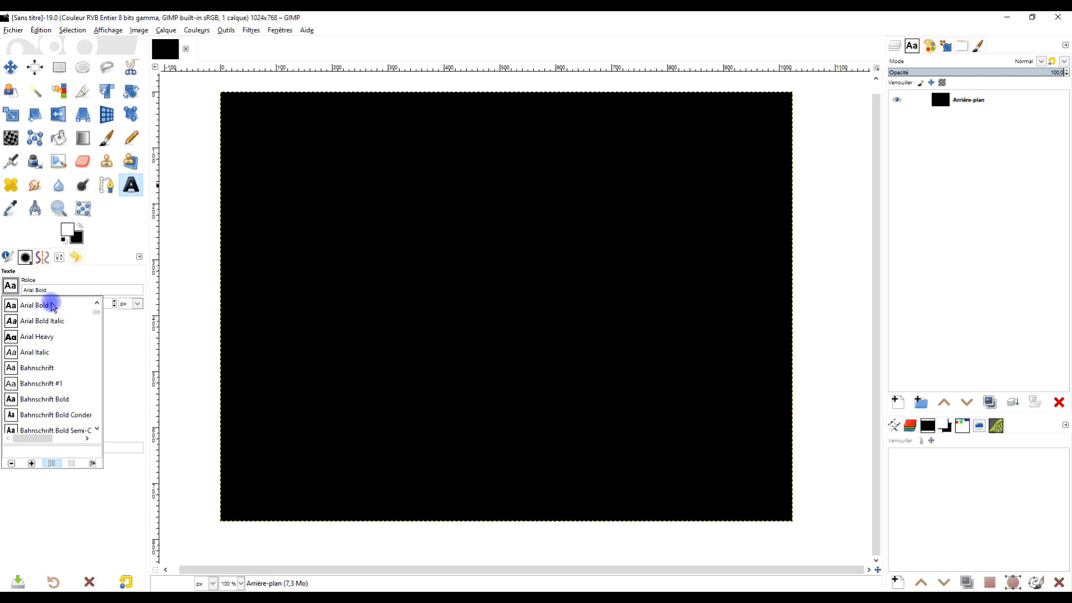
pyautogui.click(96, 279)
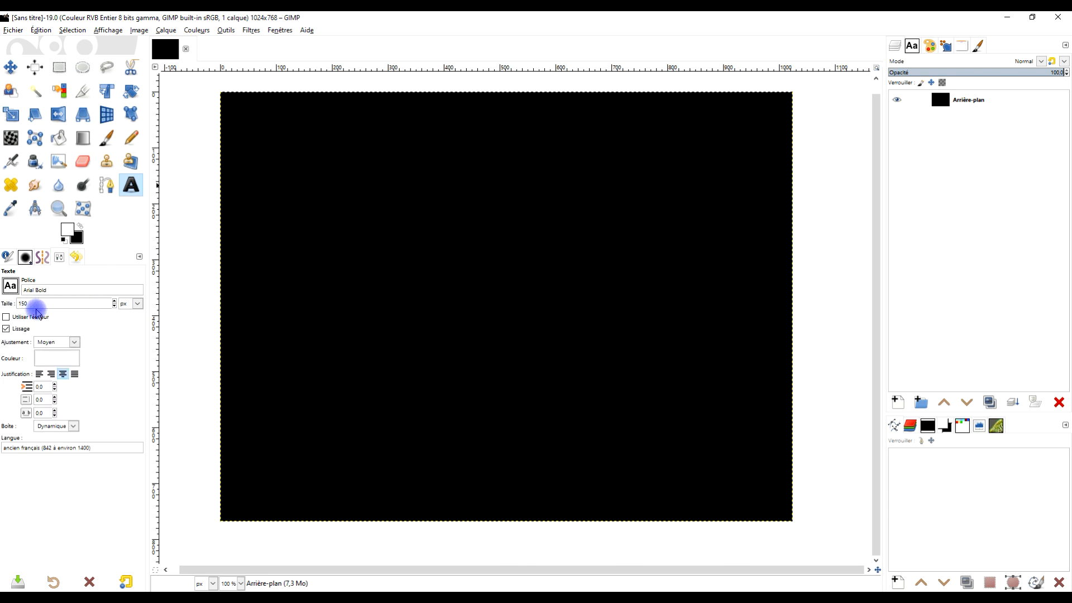
pyautogui.click(255, 119)
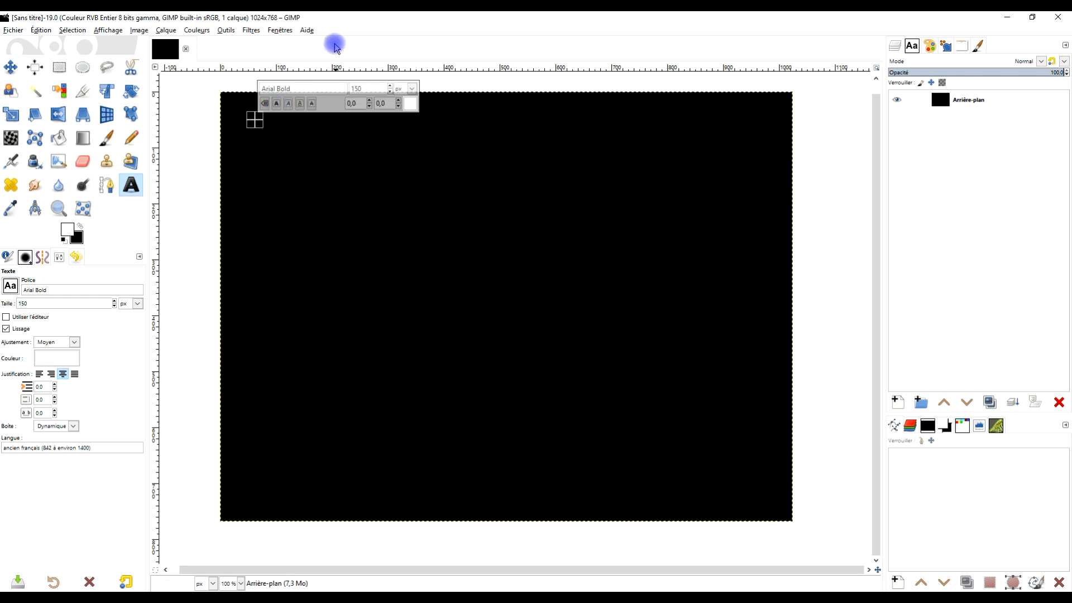
pyautogui.write('RE')
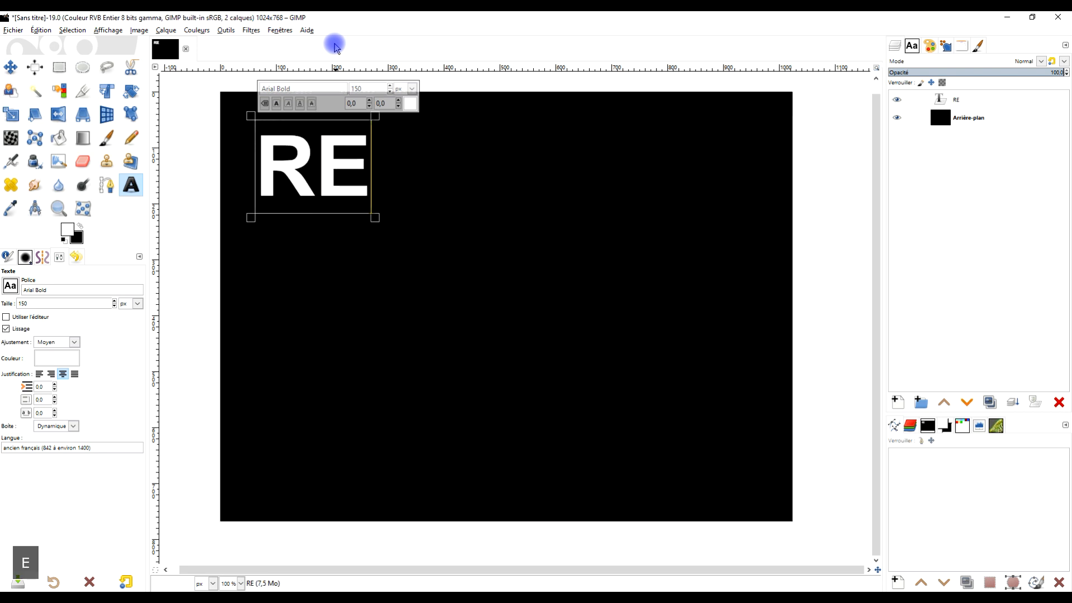
pyautogui.write('NVER')
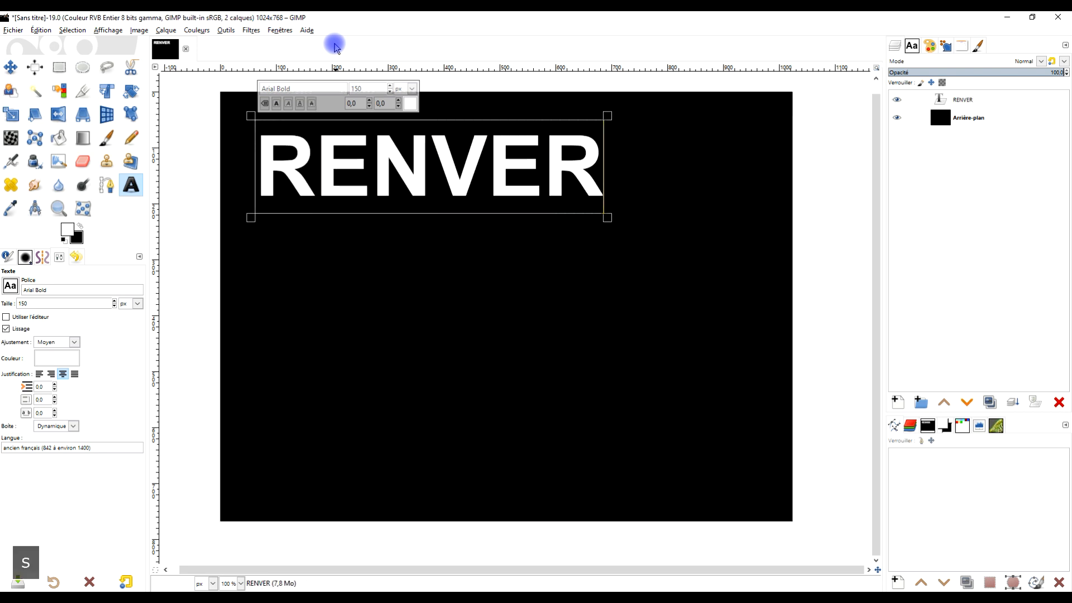
pyautogui.write('SANT')
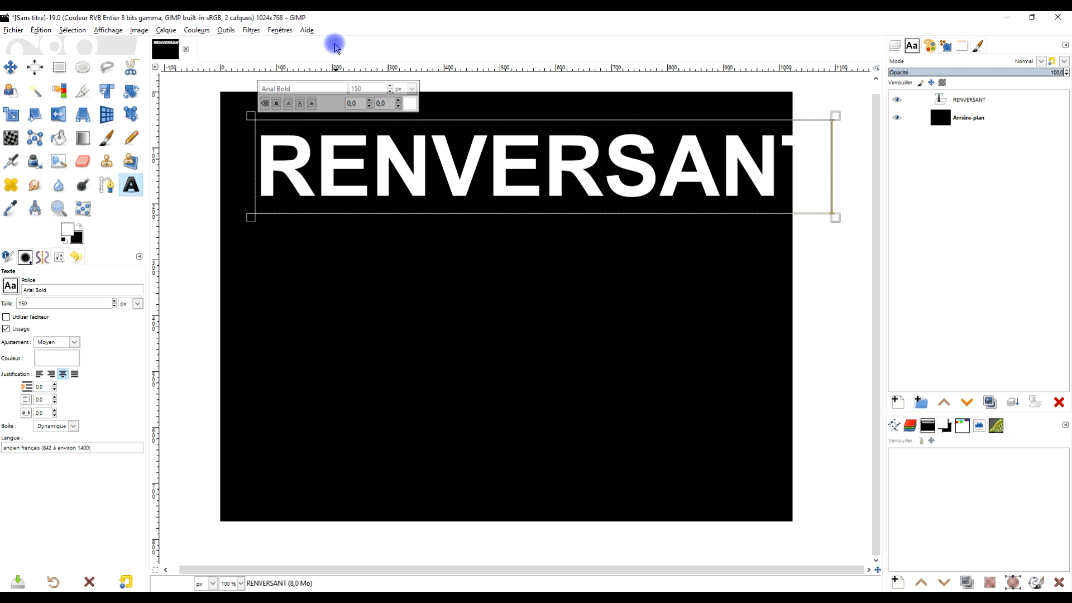
# - Set the font size of the whole RENVERSANT text to 110 px
pyautogui.hotkey('ctrl', 'a')
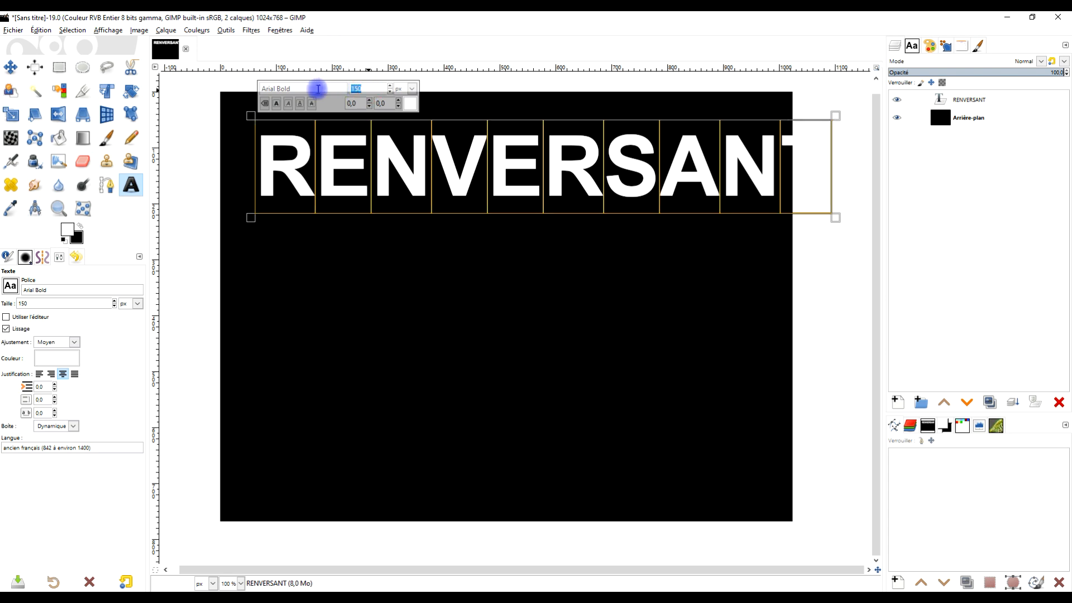
pyautogui.write('110')
pyautogui.press('Return')
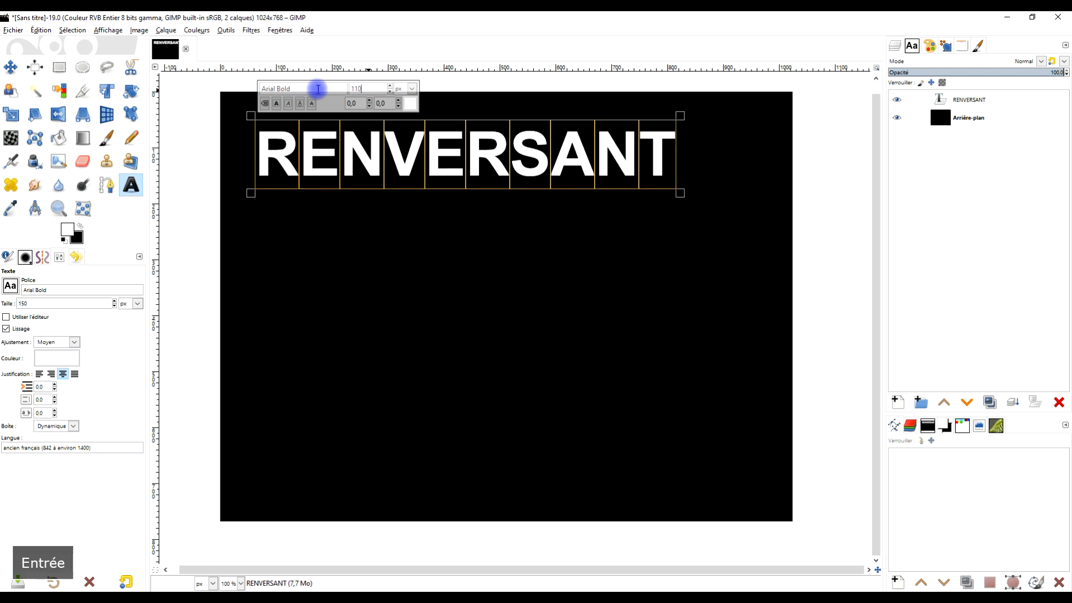
# - Move the RENVERSANT text slightly up and left, closer to the image's upper-left corner
pyautogui.press('m')
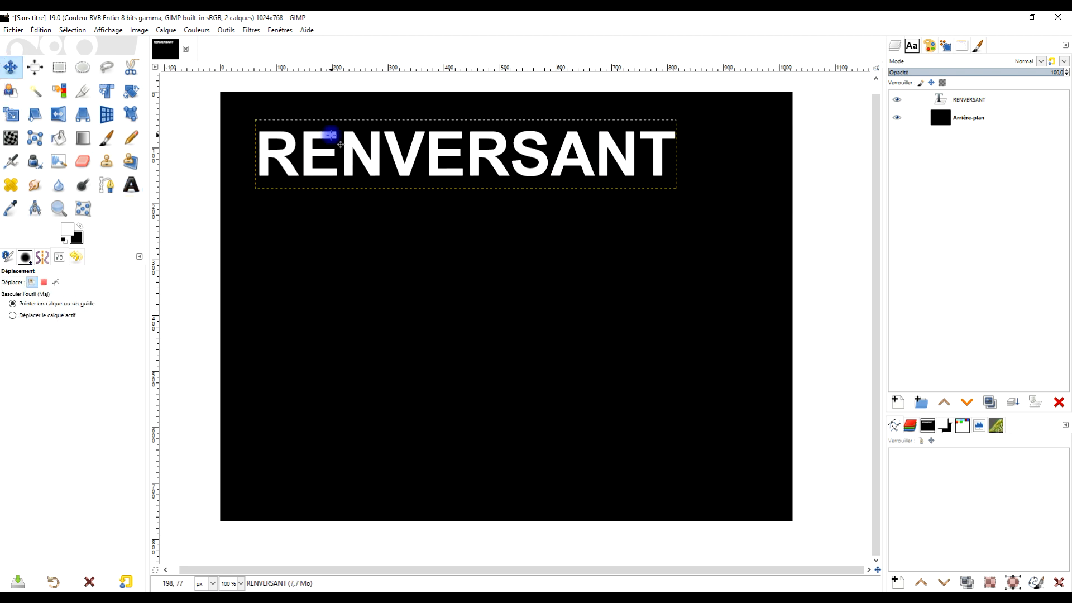
pyautogui.moveTo(398, 154); pyautogui.dragTo(384, 135)
pyautogui.moveTo(495, 211); pyautogui.dragTo(500, 224)
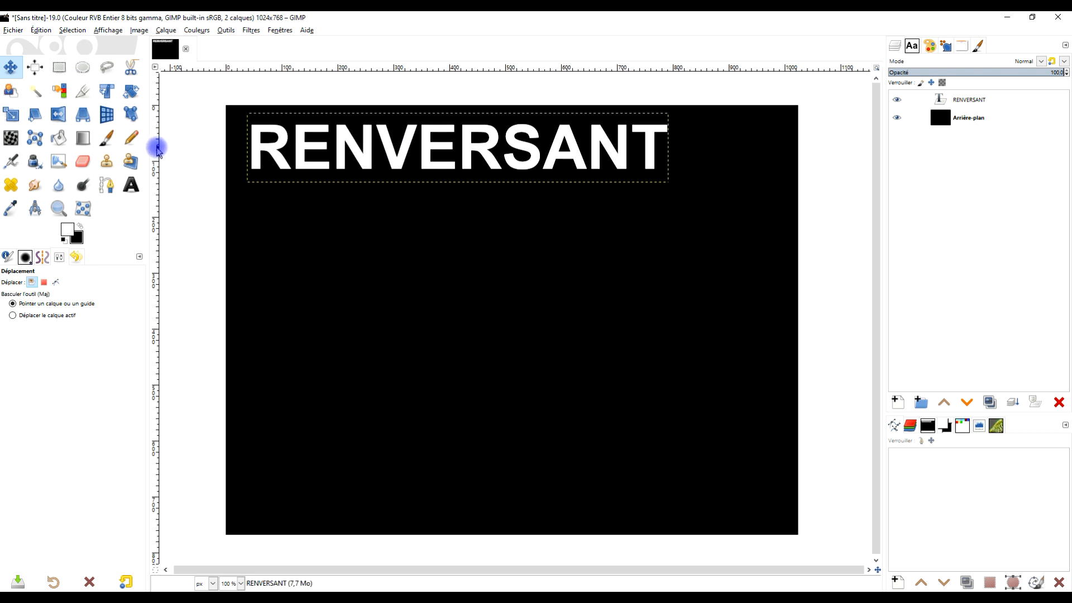
# - Place a vertical guide along the left edge of the letter R in RENVERSANT
pyautogui.moveTo(157, 150)
pyautogui.mouseDown()
pyautogui.moveTo(249, 152)
pyautogui.moveTo(252, 182)
pyautogui.mouseUp()
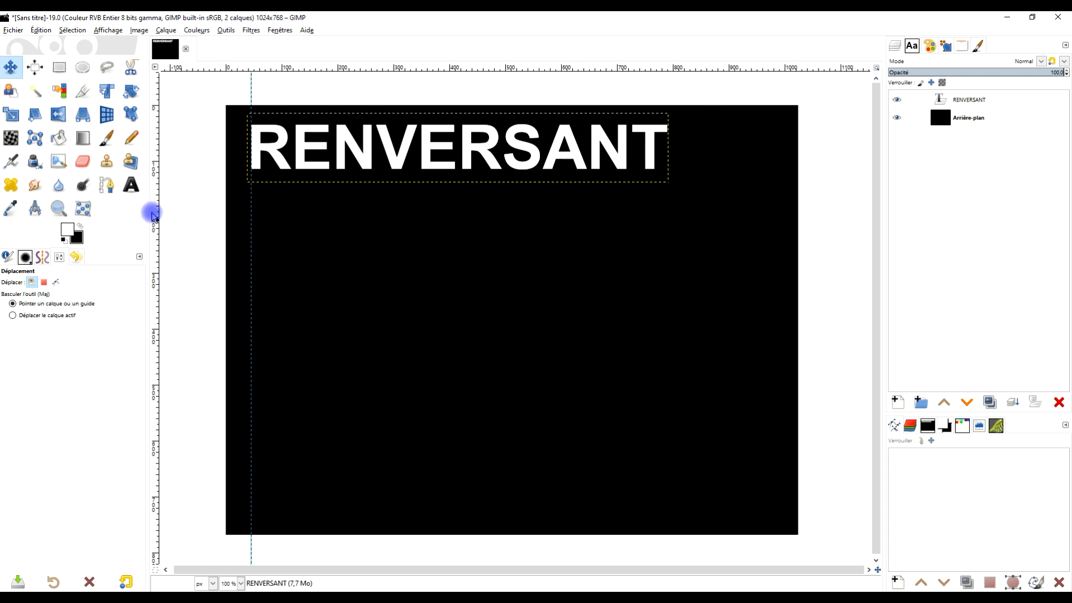
pyautogui.click(101, 32)
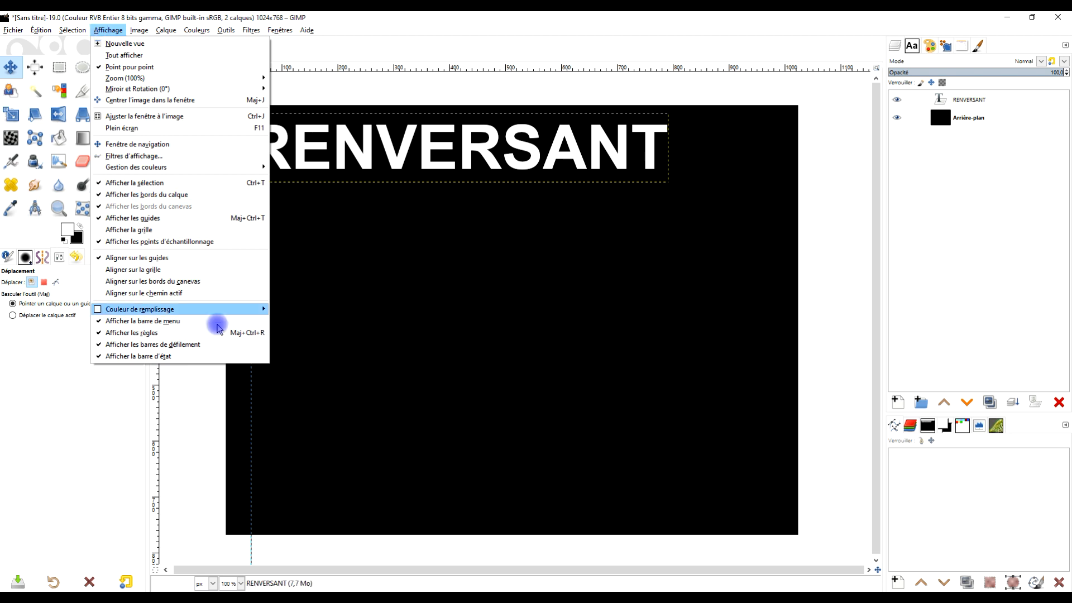
pyautogui.click(168, 411)
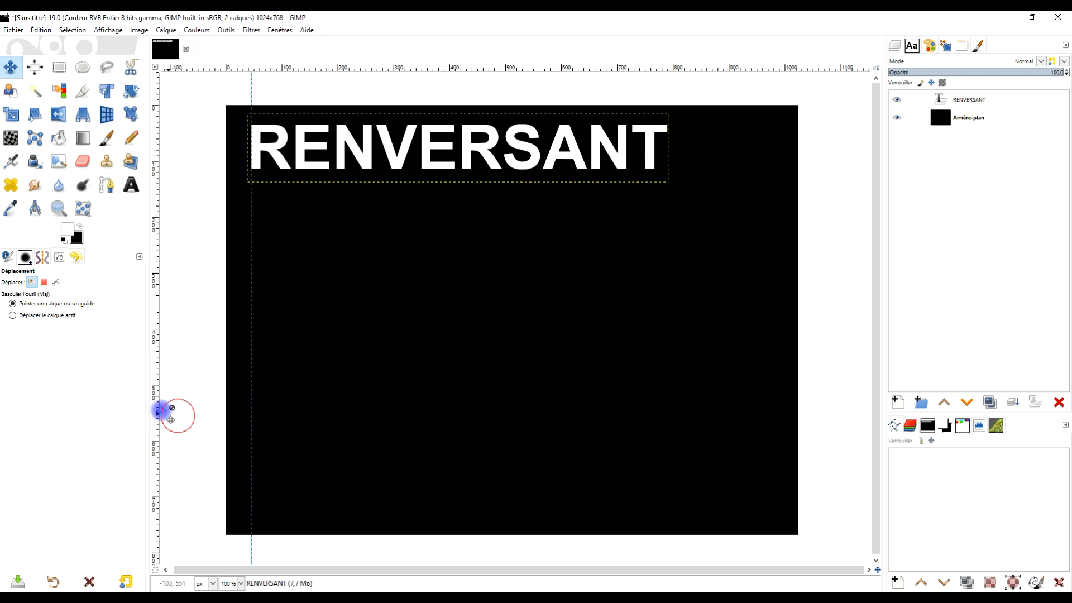
pyautogui.moveTo(153, 366)
pyautogui.mouseDown()
pyautogui.moveTo(267, 351)
pyautogui.moveTo(149, 364)
pyautogui.mouseUp()
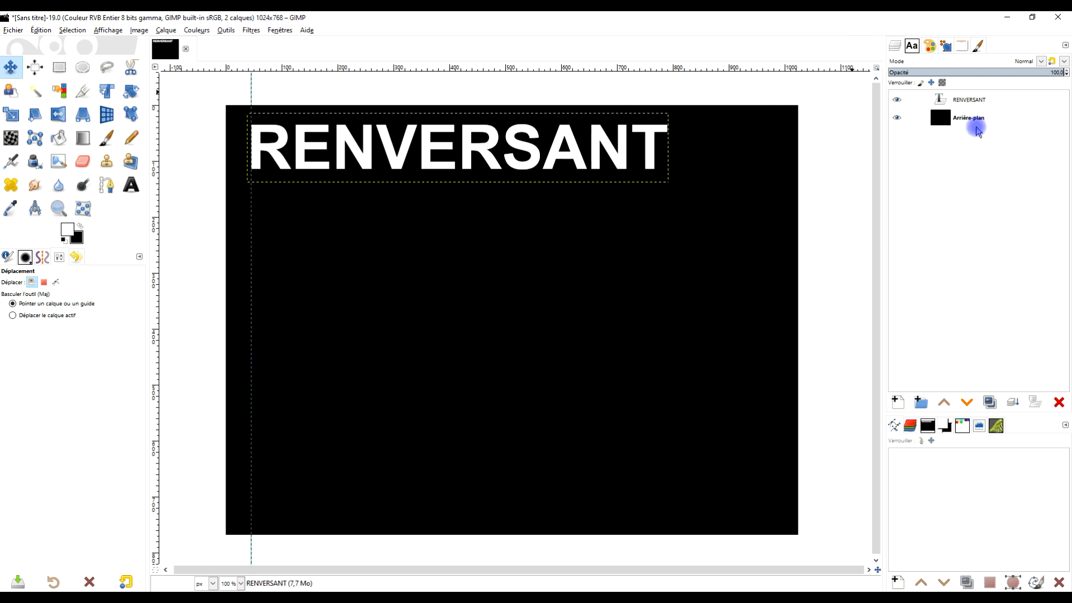
# - Start the Recursive Transform filter on the RENVERSANT layer and move its pivot to the lower-left corner of the letter R
pyautogui.click(999, 103)
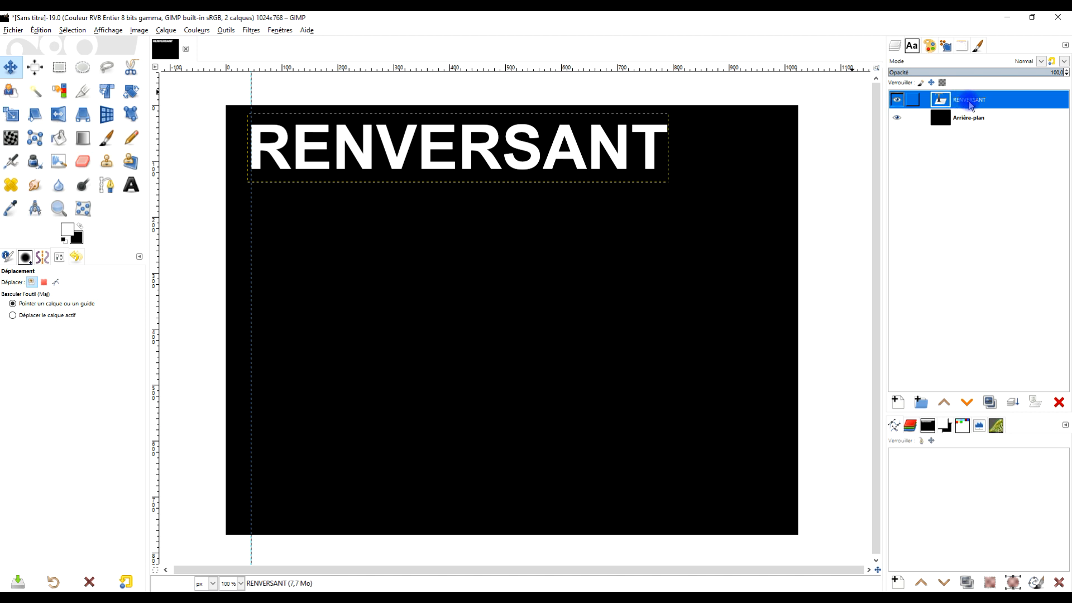
pyautogui.click(251, 35)
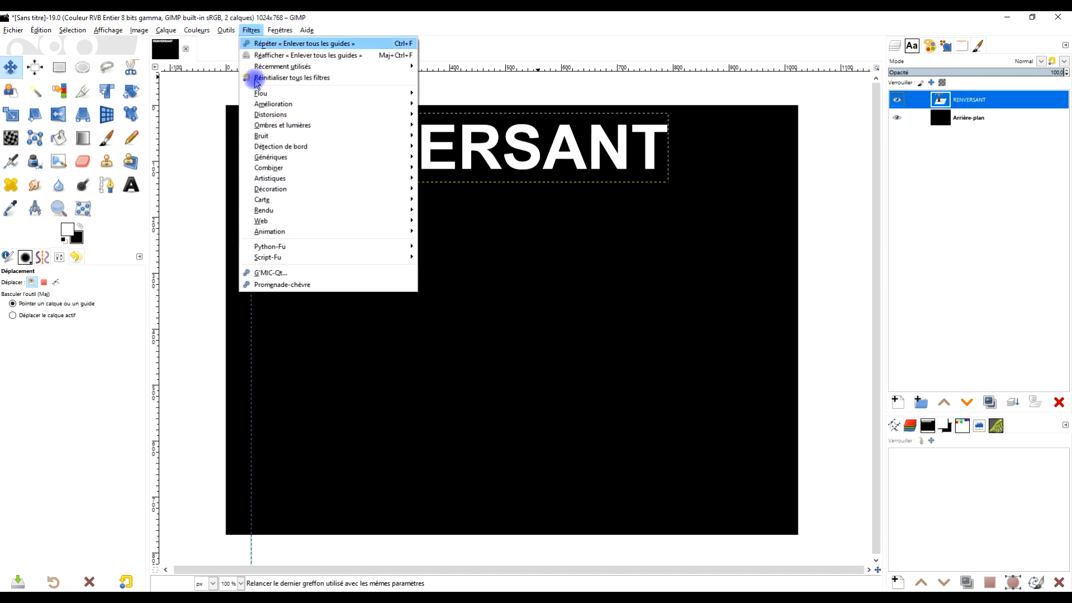
pyautogui.moveTo(352, 200)
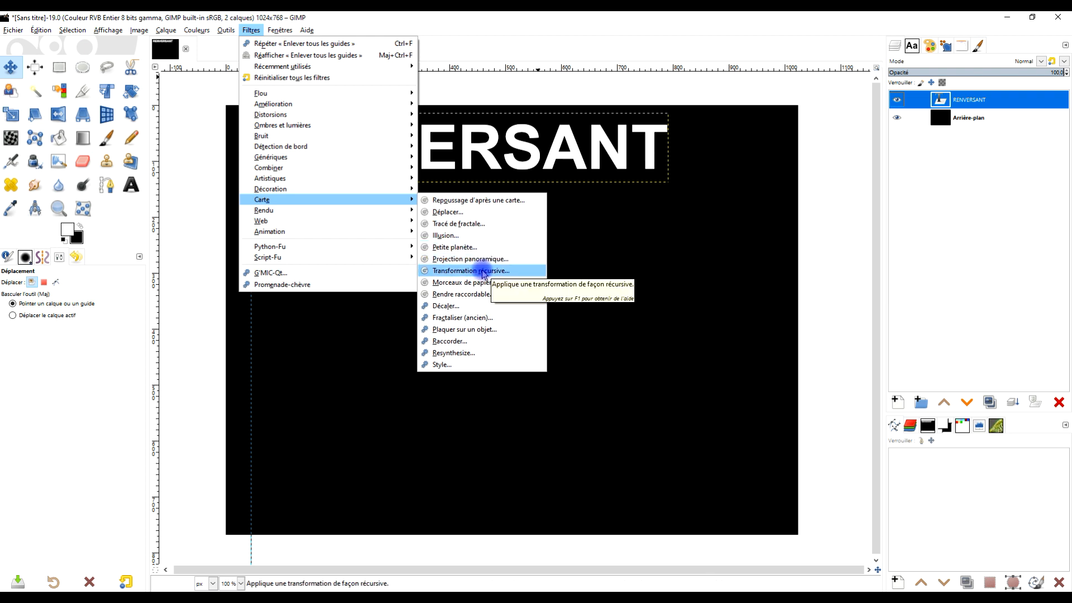
pyautogui.click(484, 272)
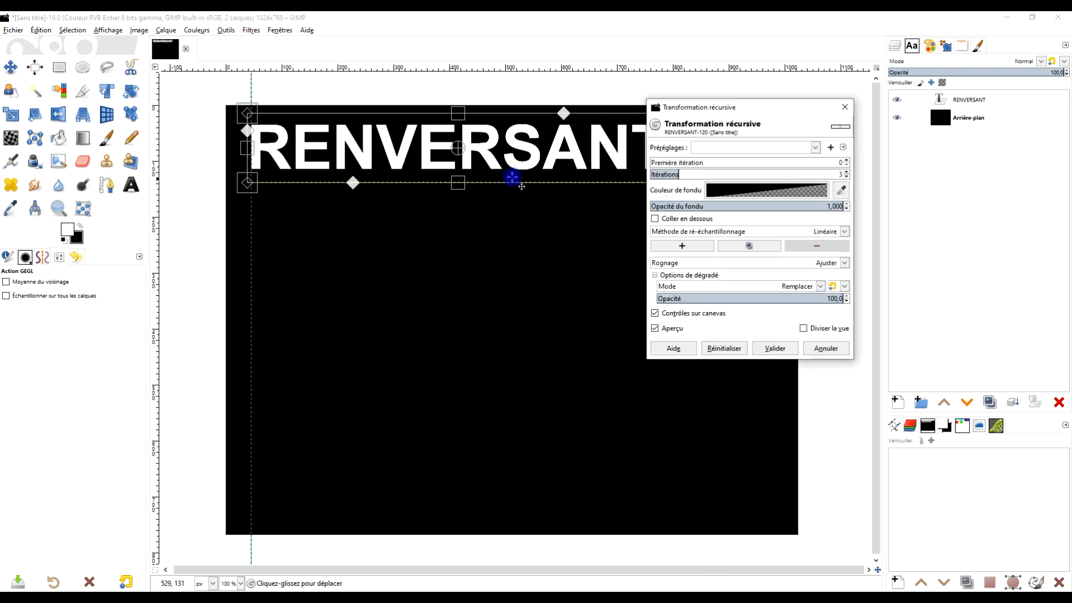
pyautogui.moveTo(457, 148); pyautogui.dragTo(258, 178)
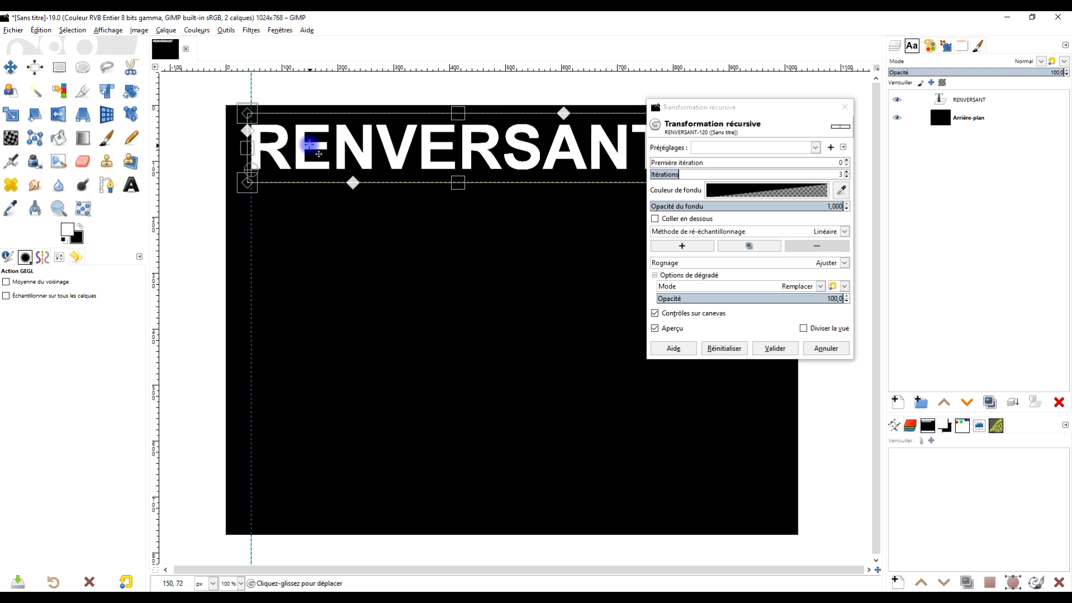
pyautogui.scroll(6, 244, 163)
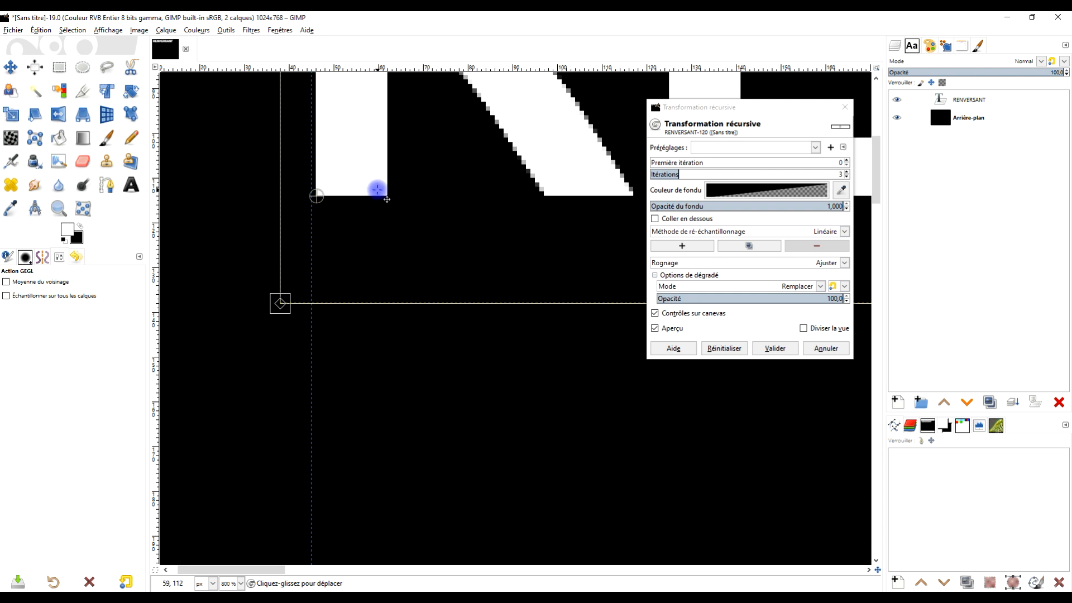
# - Rotate the recursive transform clockwise around the pivot so the RENVERSANT copies fan out downward
pyautogui.scroll(-6, 376, 190)
pyautogui.hscroll(4, 553, 266)
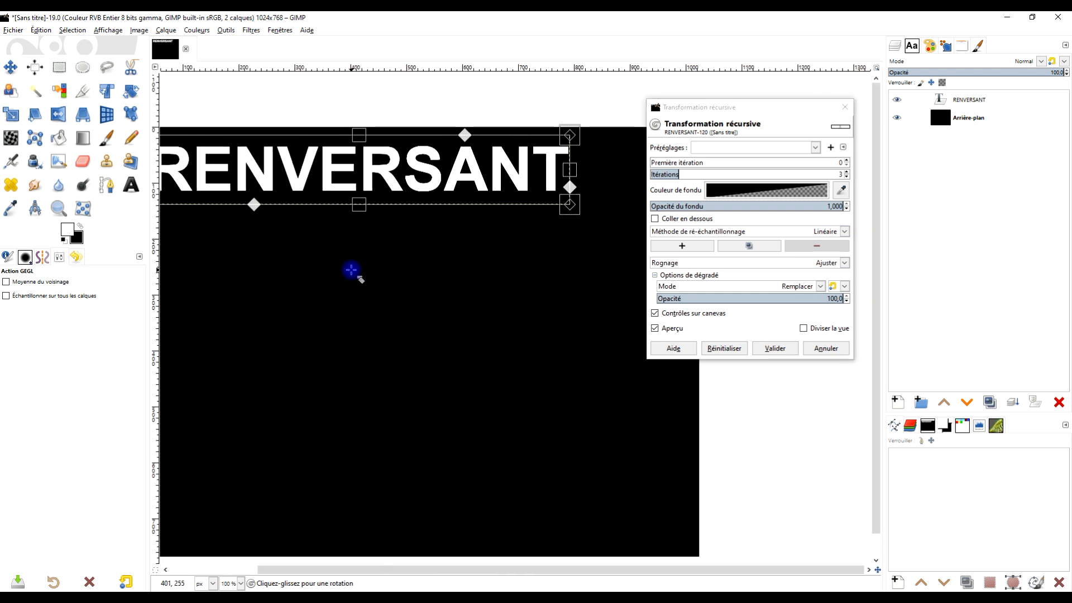
pyautogui.scroll(1, 350, 273)
pyautogui.moveTo(343, 282); pyautogui.dragTo(513, 279)
pyautogui.scroll(-1, 499, 272)
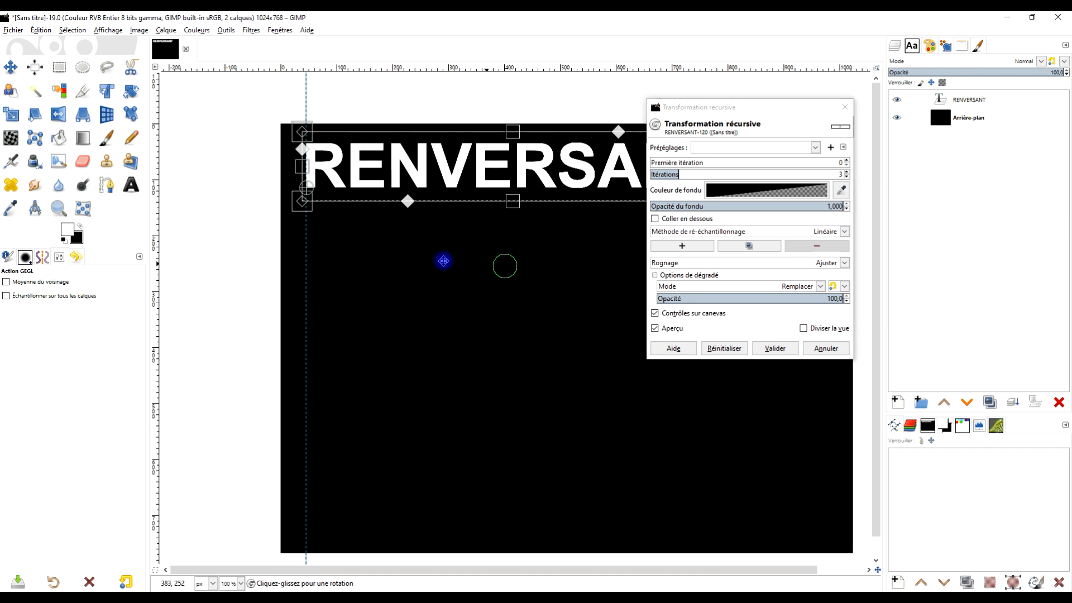
pyautogui.hscroll(2, 503, 287)
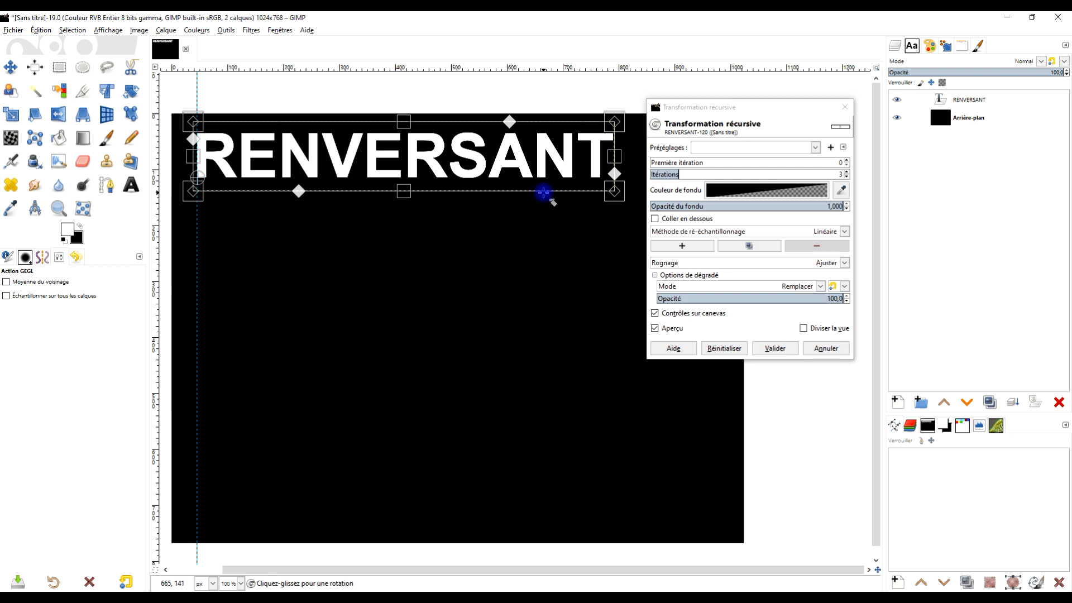
pyautogui.moveTo(543, 192); pyautogui.dragTo(495, 249)
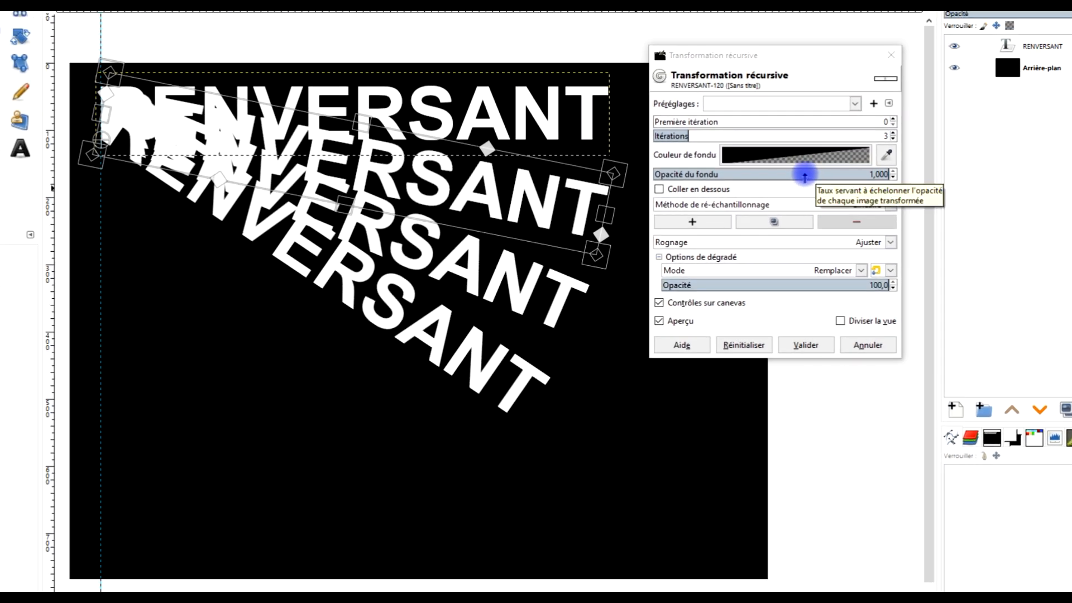
# - Set the recursive transform's fade opacity to 0.642 and its iterations to 8
pyautogui.click(805, 175)
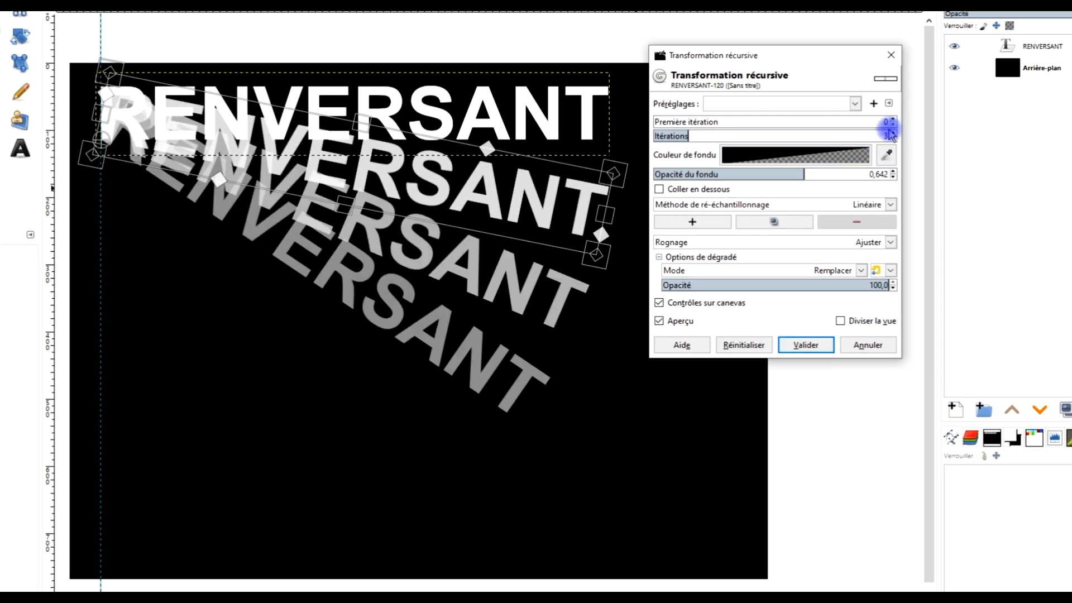
pyautogui.click(892, 133)
pyautogui.click(892, 134)
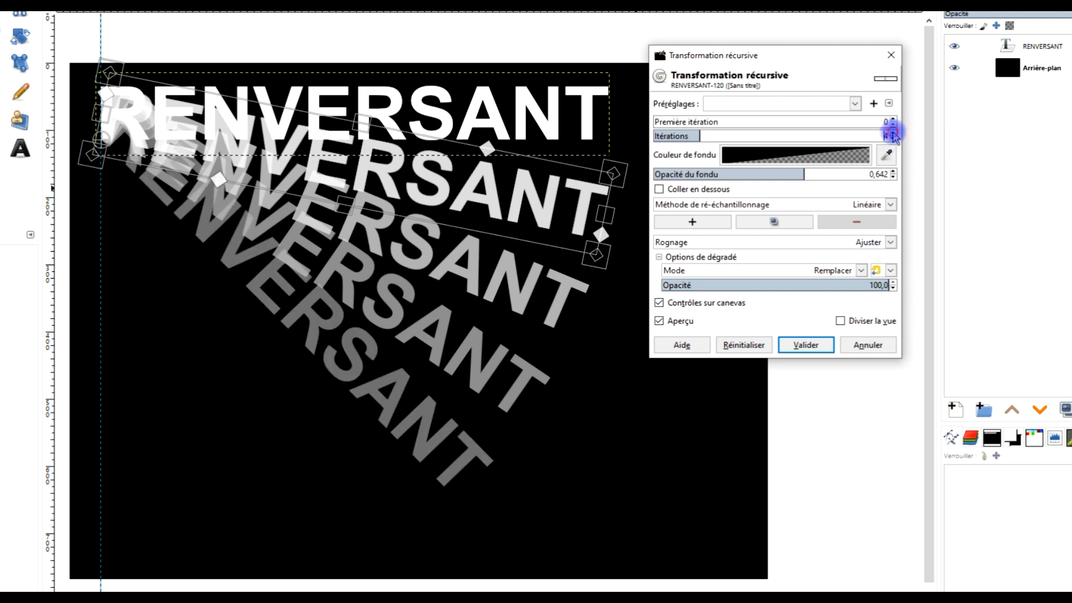
pyautogui.click(892, 133)
pyautogui.click(892, 133)
pyautogui.click(892, 134)
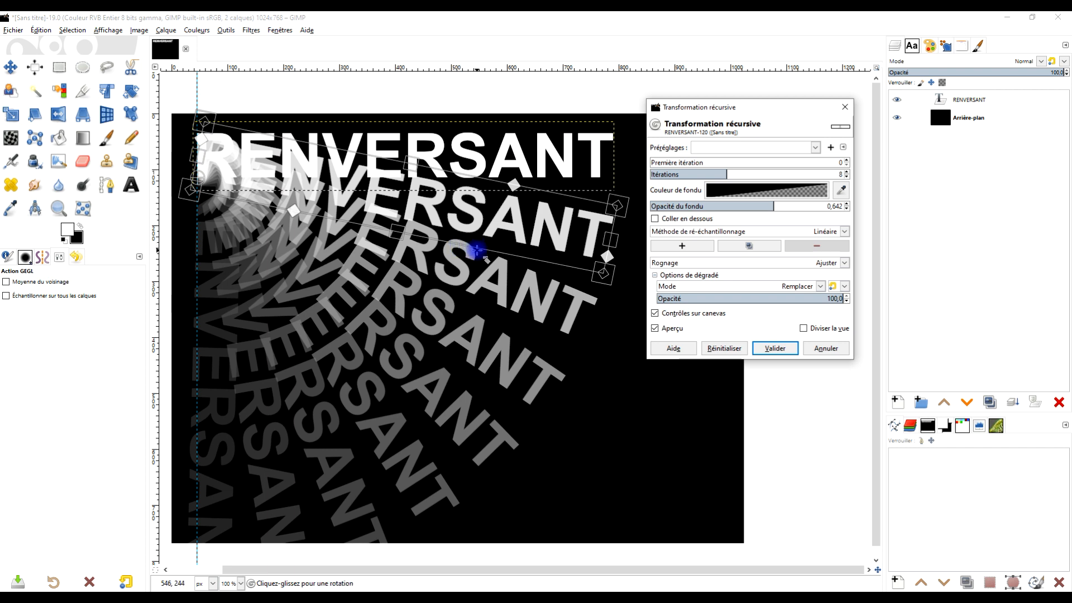
# - Fine-tune the rotation so the last copy stands vertical along the guide, set the fade opacity to 0.575, and apply the filter
pyautogui.moveTo(476, 250); pyautogui.dragTo(479, 250)
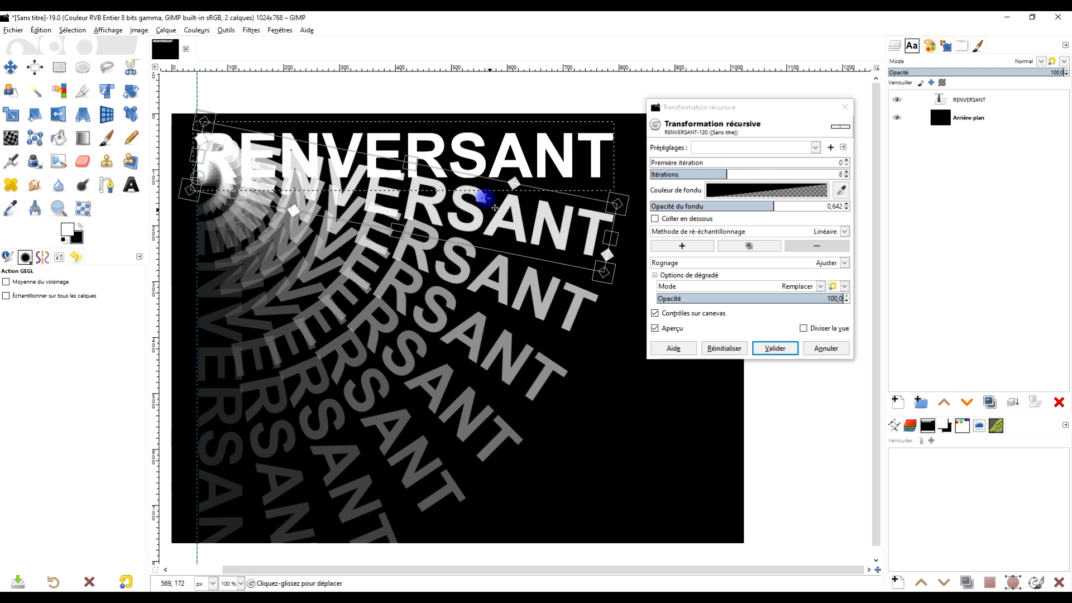
pyautogui.moveTo(771, 206); pyautogui.dragTo(764, 204)
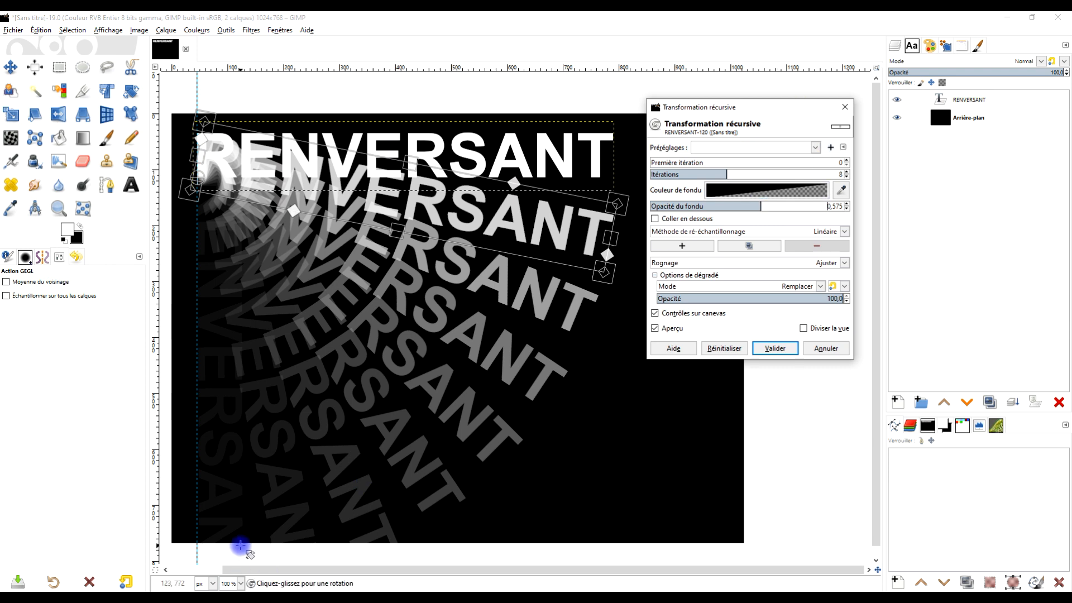
pyautogui.scroll(-4, 240, 545)
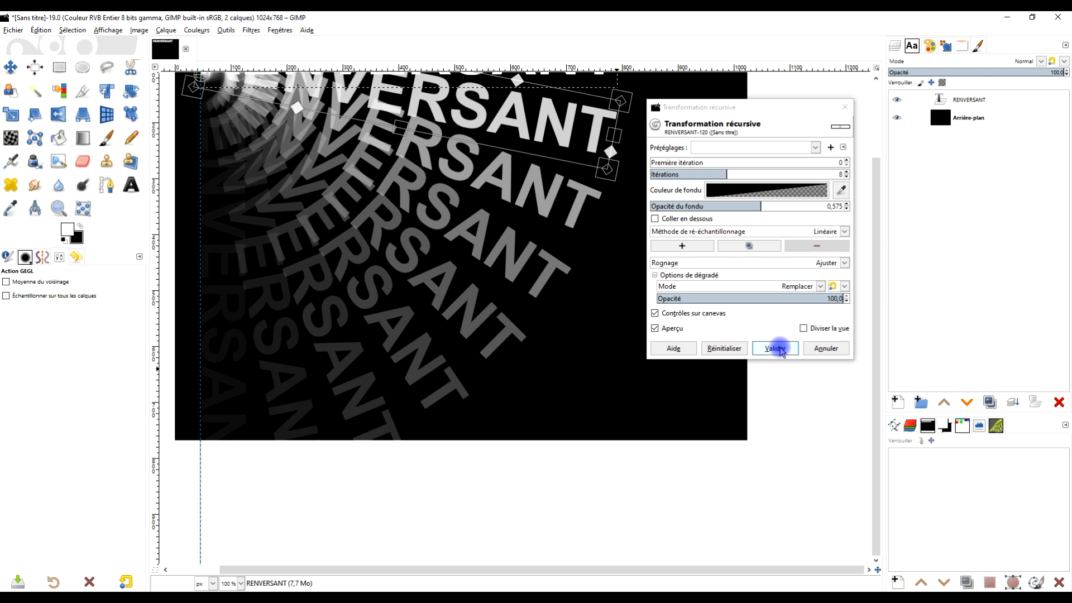
pyautogui.click(776, 348)
# - Remove all guides from the image
pyautogui.click(139, 30)
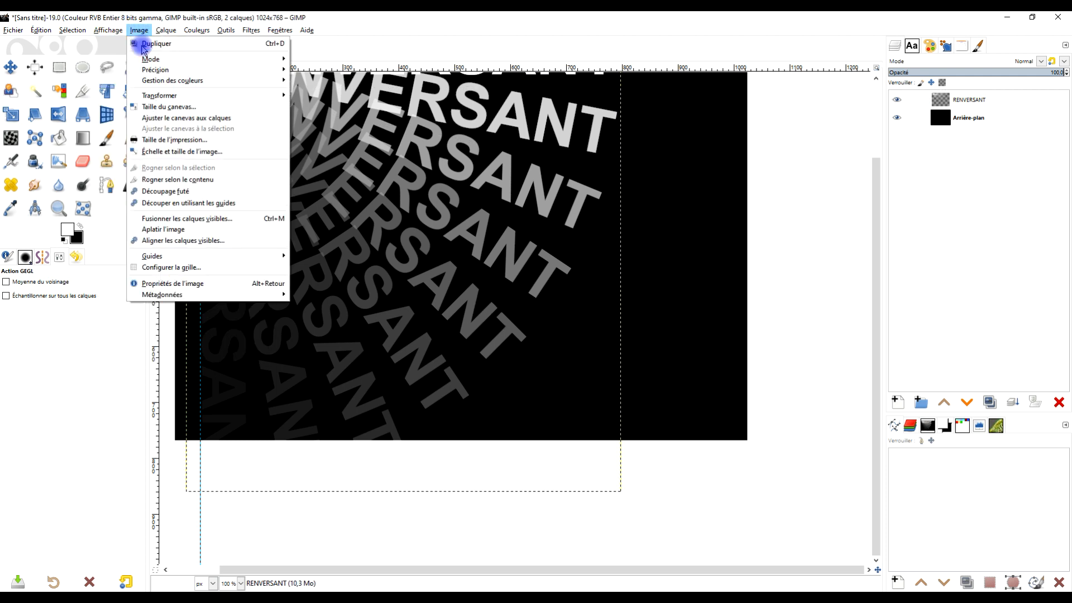
pyautogui.moveTo(210, 256)
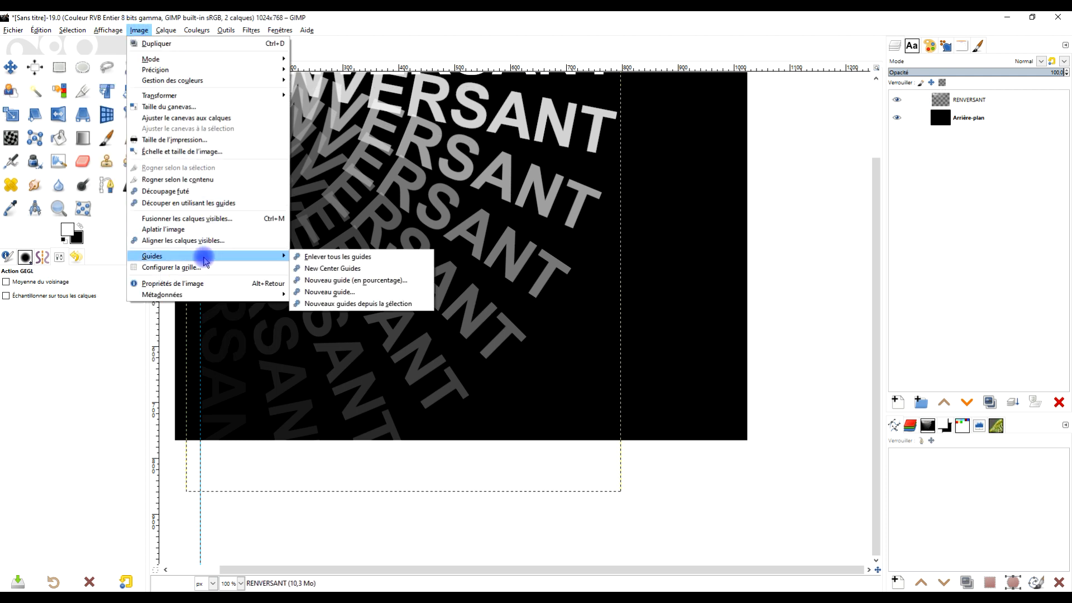
pyautogui.click(338, 257)
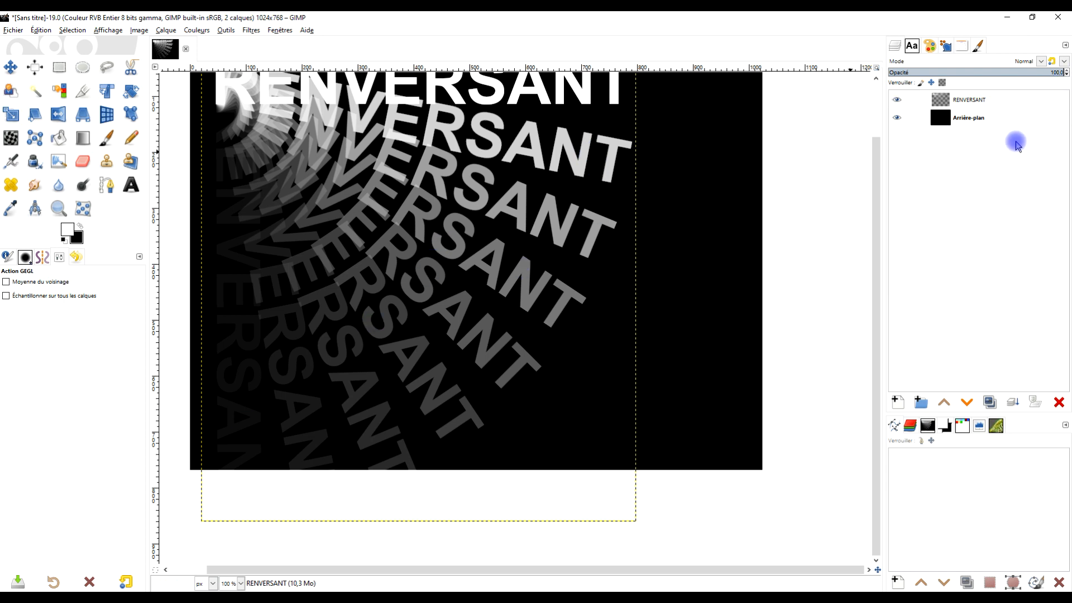
# - Scale the Arrière-plan layer to 1024 × 1191 px, stretching it beyond the image's lower and upper edges
pyautogui.click(979, 120)
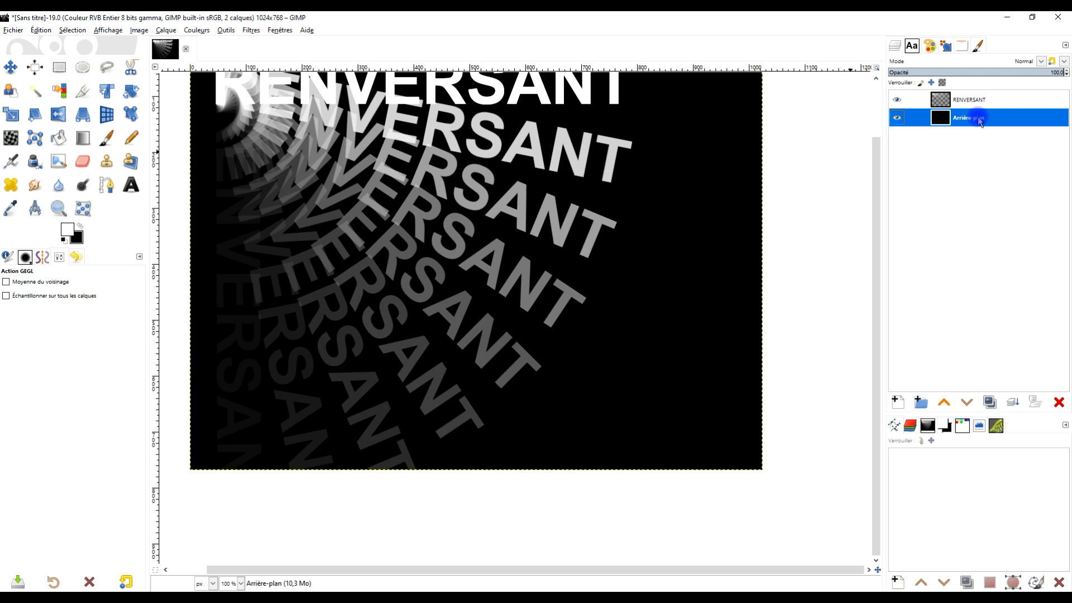
pyautogui.click(8, 116)
pyautogui.click(682, 280)
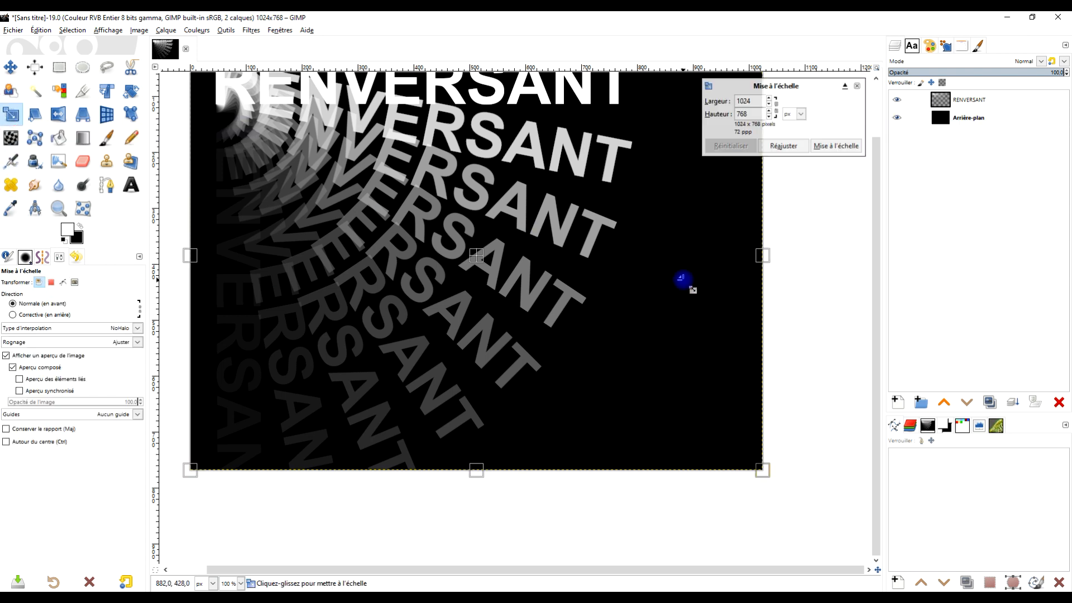
pyautogui.moveTo(479, 474); pyautogui.dragTo(464, 581)
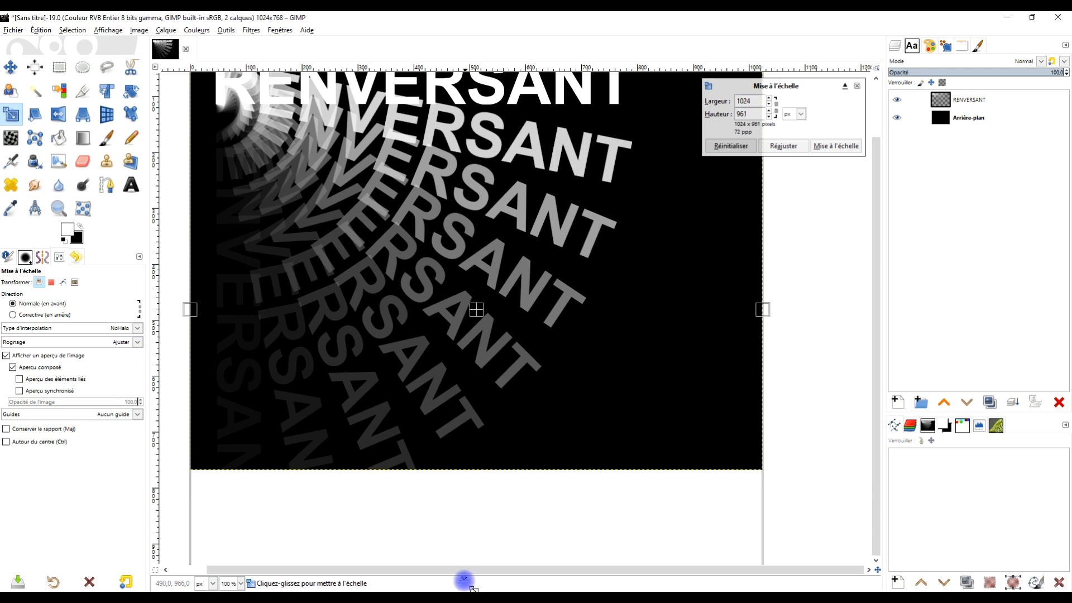
pyautogui.scroll(-5, 656, 302)
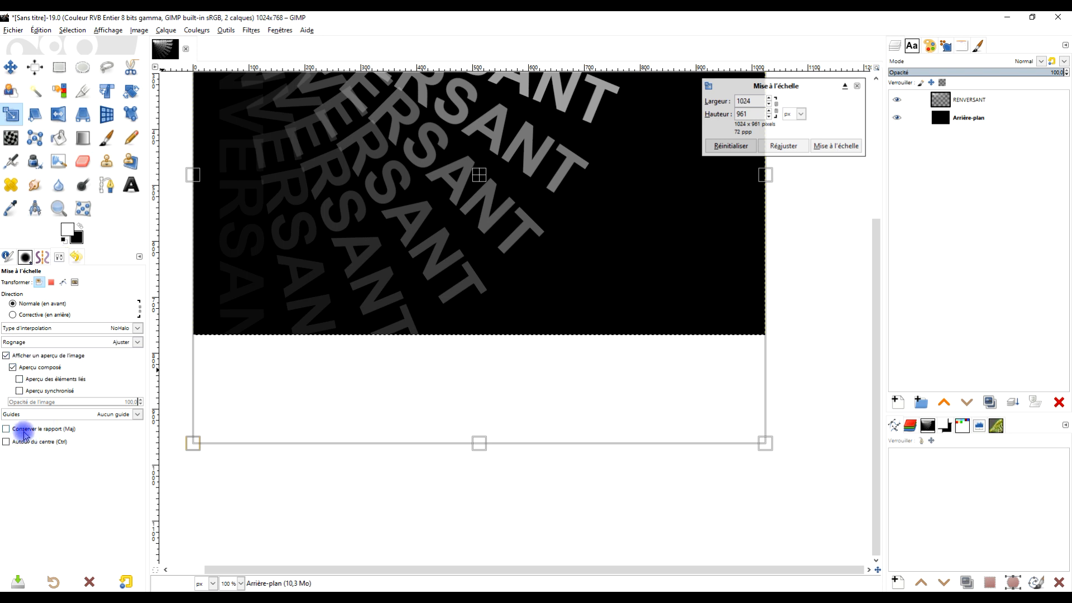
pyautogui.moveTo(479, 444); pyautogui.dragTo(478, 530)
pyautogui.moveTo(504, 228); pyautogui.dragTo(540, 471)
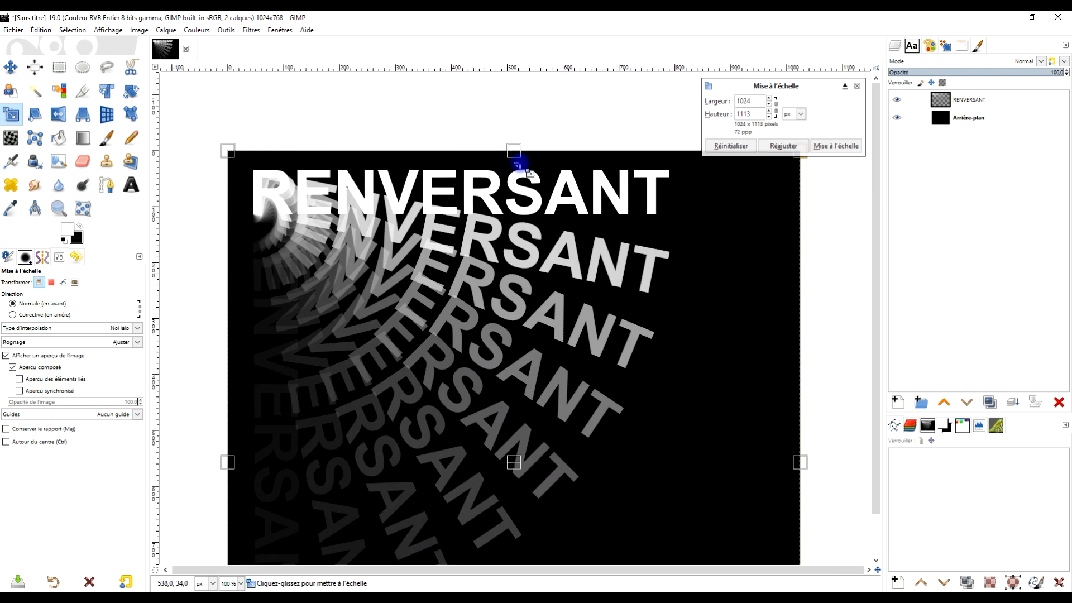
pyautogui.moveTo(516, 153); pyautogui.dragTo(515, 110)
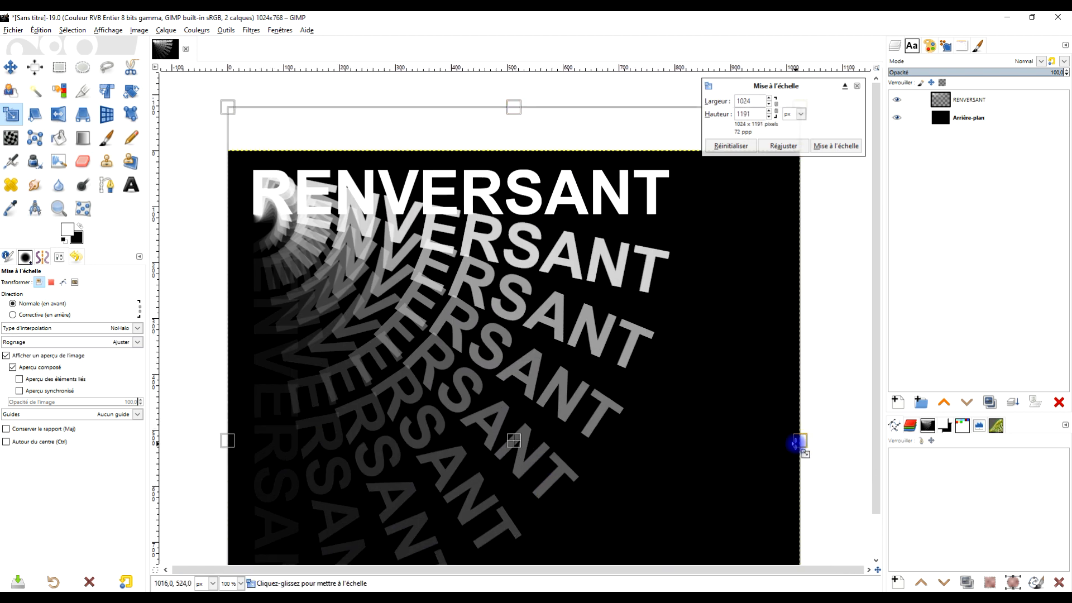
pyautogui.click(846, 146)
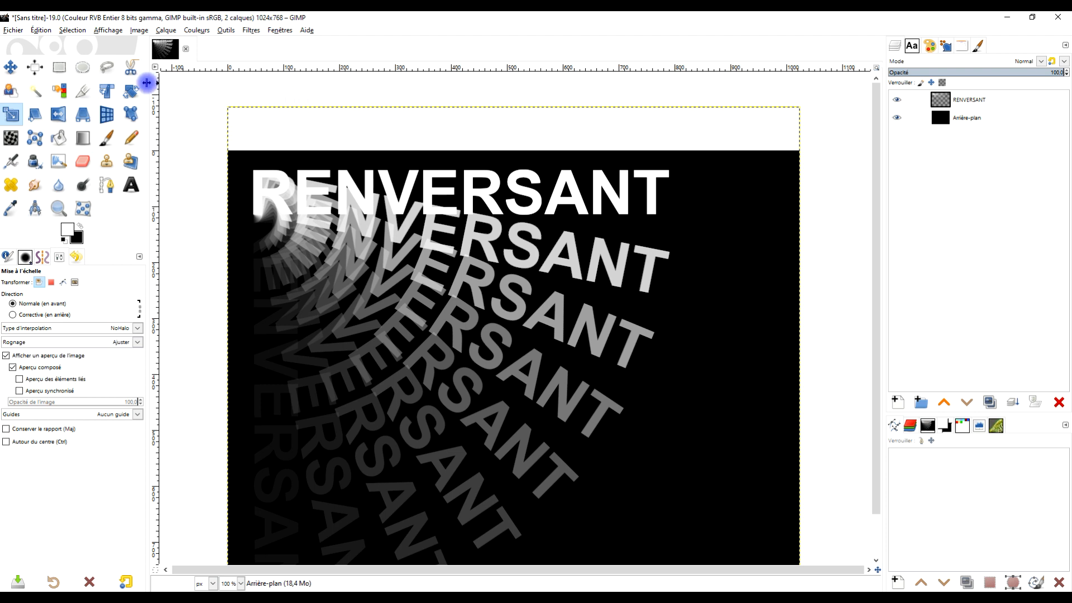
# - Fit the canvas to the layers so the image includes the whole enlarged background and text fan
pyautogui.click(138, 31)
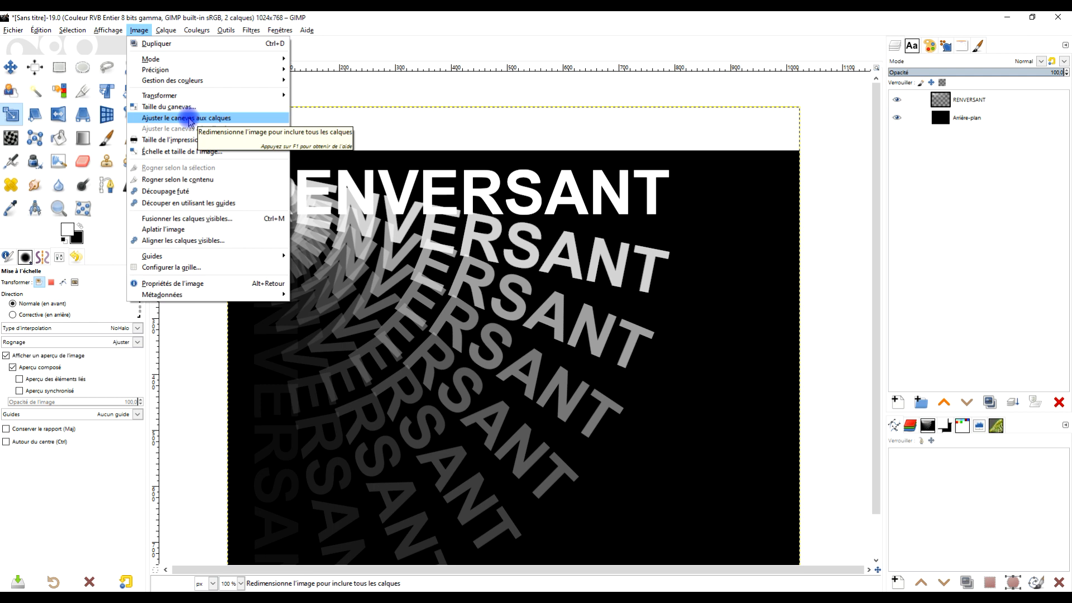
pyautogui.click(188, 119)
pyautogui.scroll(-5, 524, 349)
pyautogui.scroll(3, 519, 110)
pyautogui.scroll(2, 480, 279)
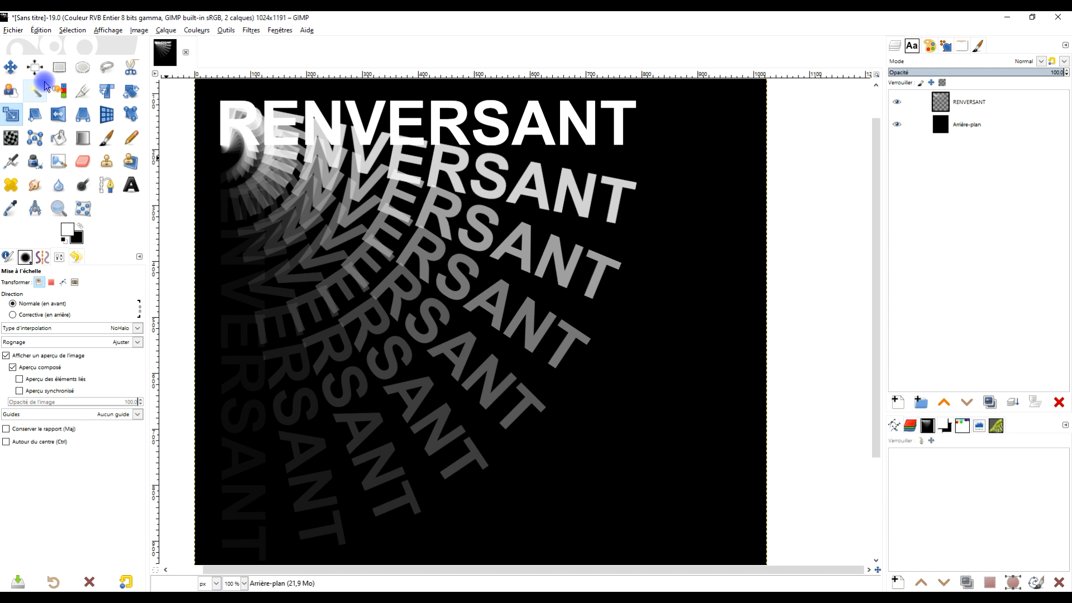
# - Crop the image around the RENVERSANT fan to 865 × 910 px, starting at position 4, 81
pyautogui.click(81, 96)
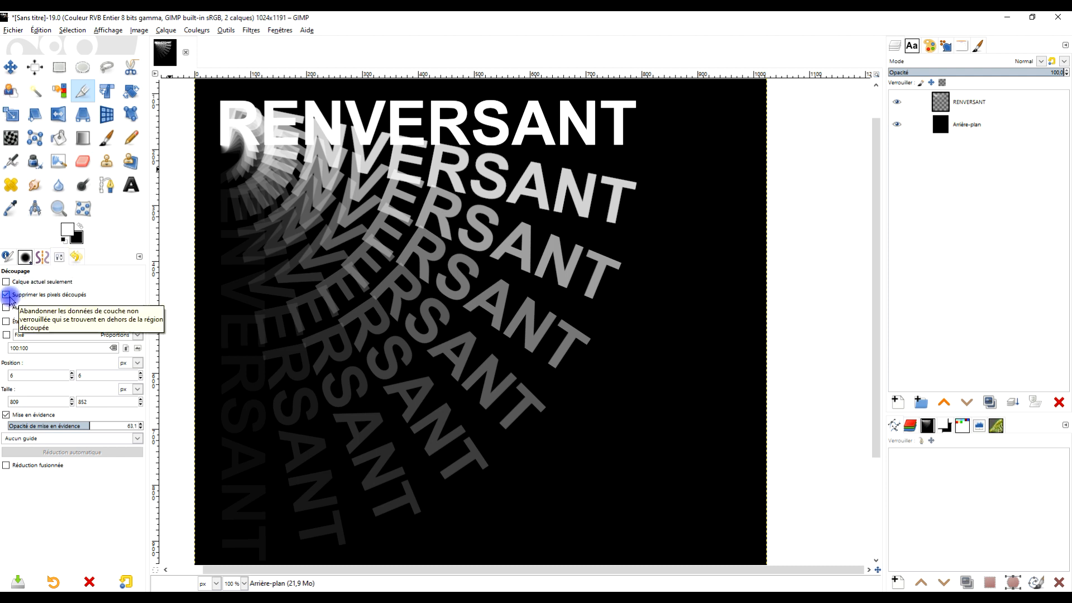
pyautogui.moveTo(360, 291); pyautogui.dragTo(380, 325)
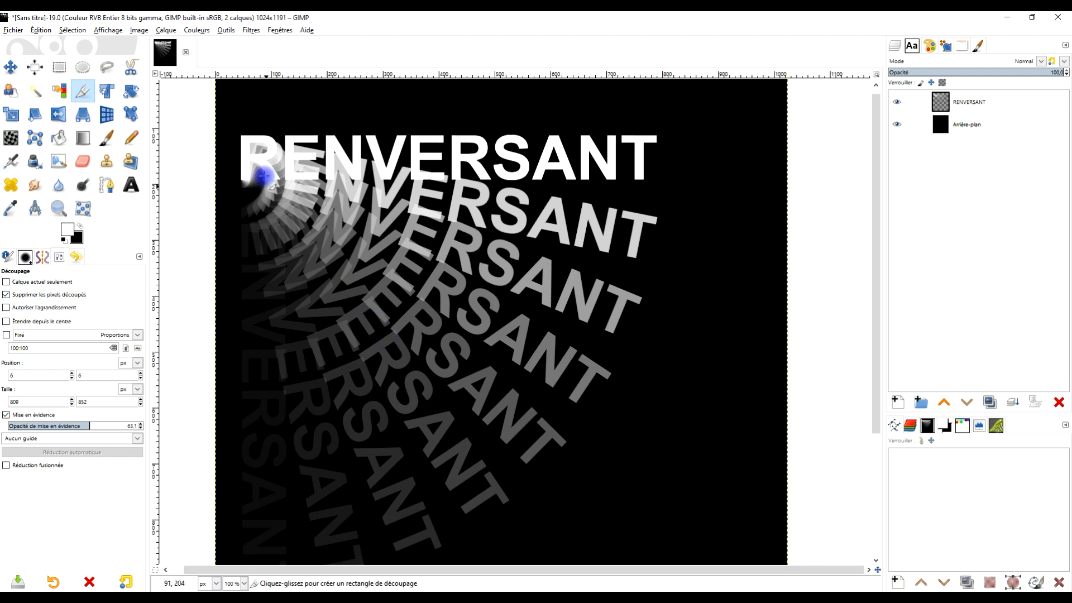
pyautogui.moveTo(219, 123); pyautogui.dragTo(552, 347)
pyautogui.scroll(-2, 623, 500)
pyautogui.scroll(1, 625, 494)
pyautogui.moveTo(492, 305); pyautogui.dragTo(545, 393)
pyautogui.moveTo(584, 296); pyautogui.dragTo(635, 373)
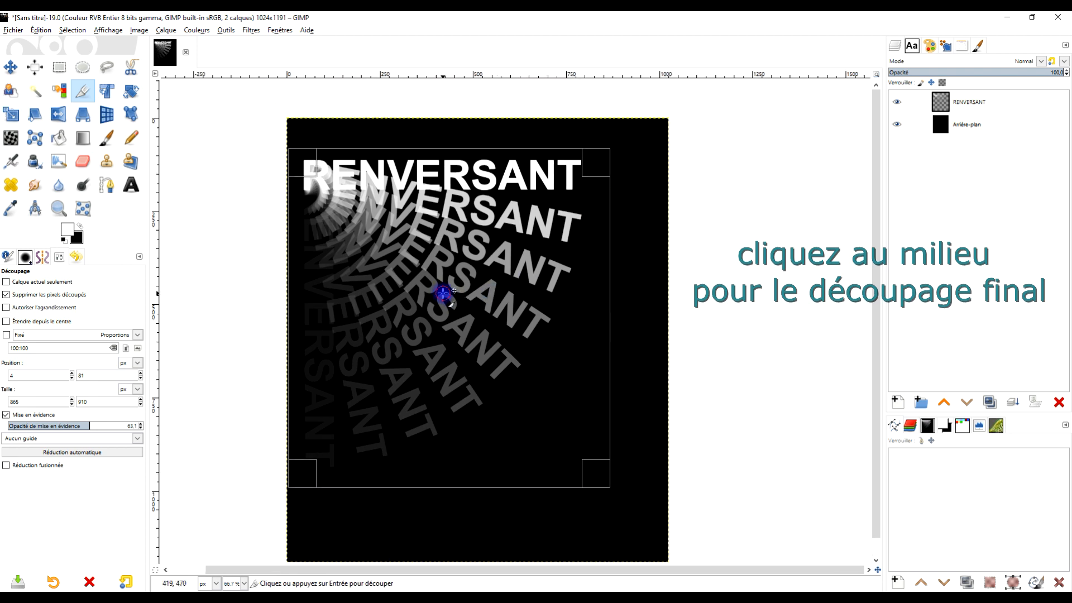
pyautogui.click(443, 292)
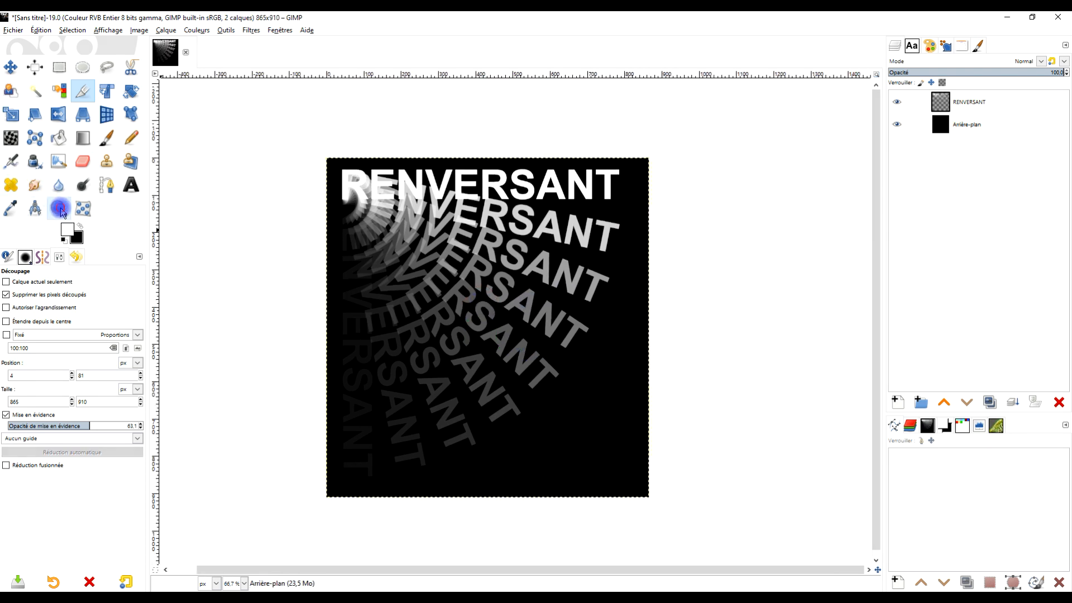
pyautogui.click(59, 209)
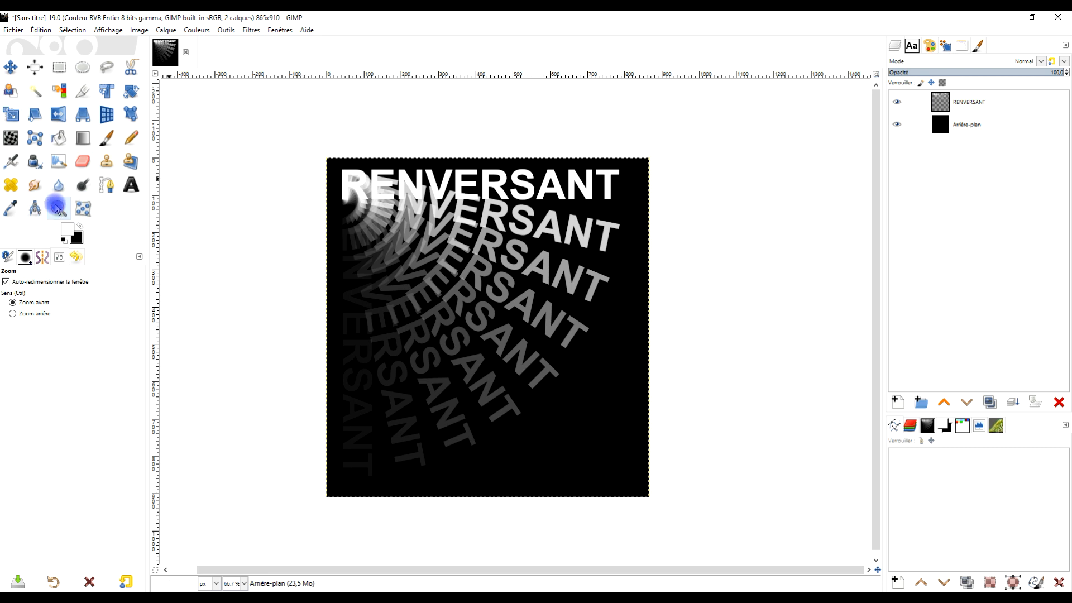
pyautogui.moveTo(296, 144); pyautogui.dragTo(681, 516)
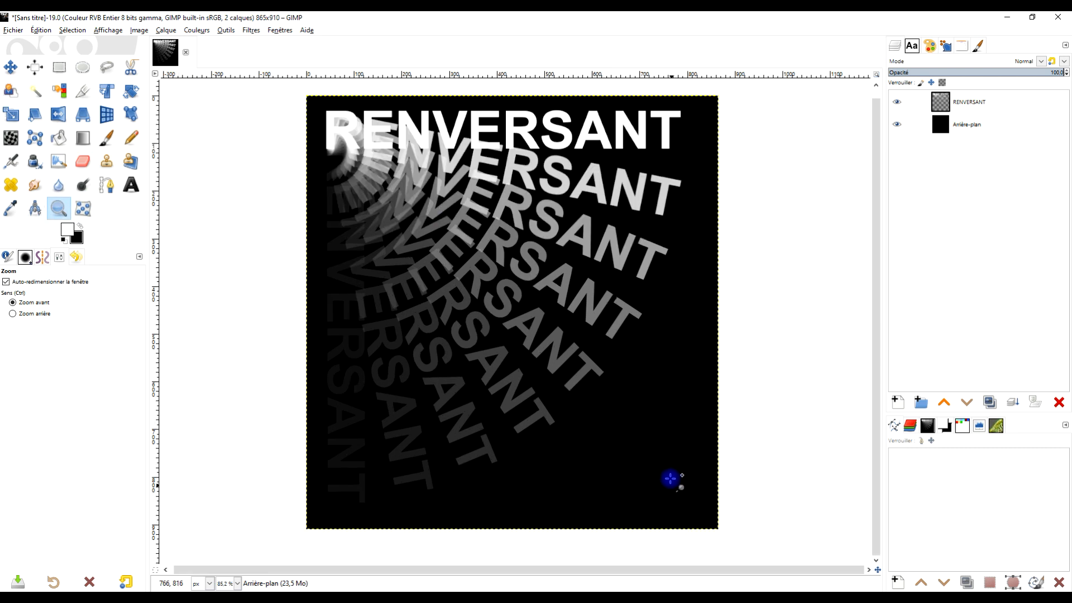